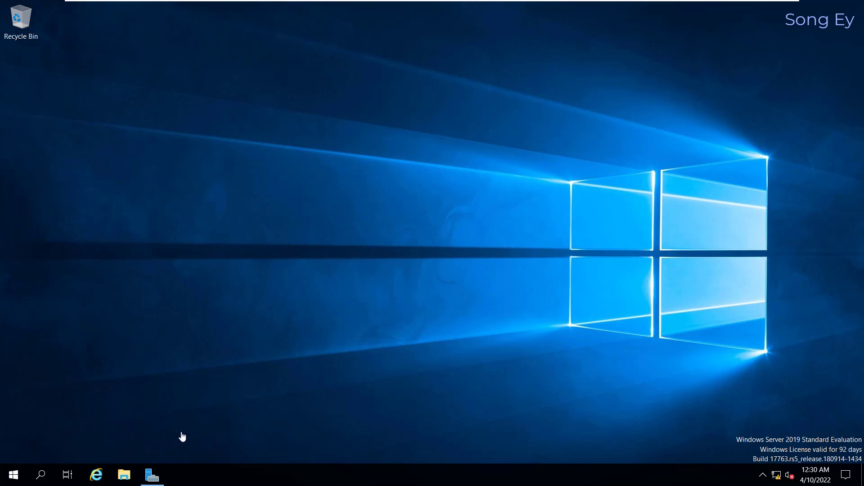
# Open Server Manager and advance the Add Roles and Features Wizard to the server roles, using role-based installation on M2.ruppm2.com
pyautogui.click(151, 476)
pyautogui.moveTo(157, 478)
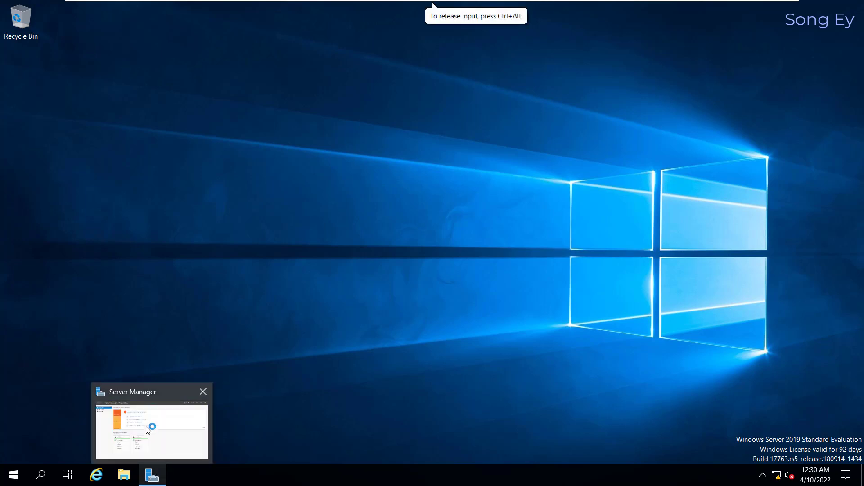
pyautogui.click(158, 448)
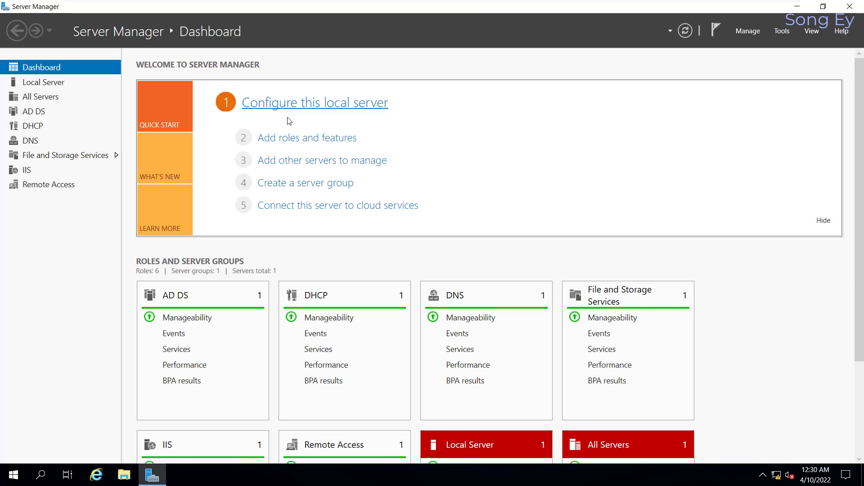
pyautogui.click(296, 143)
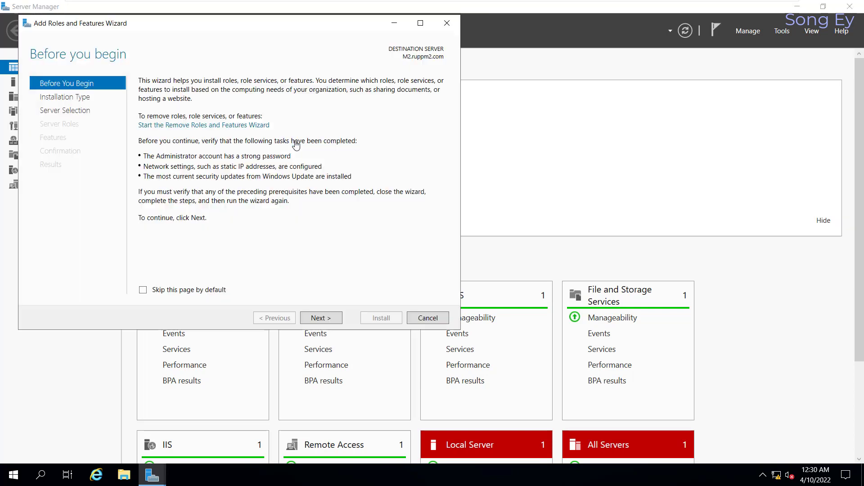
pyautogui.click(321, 318)
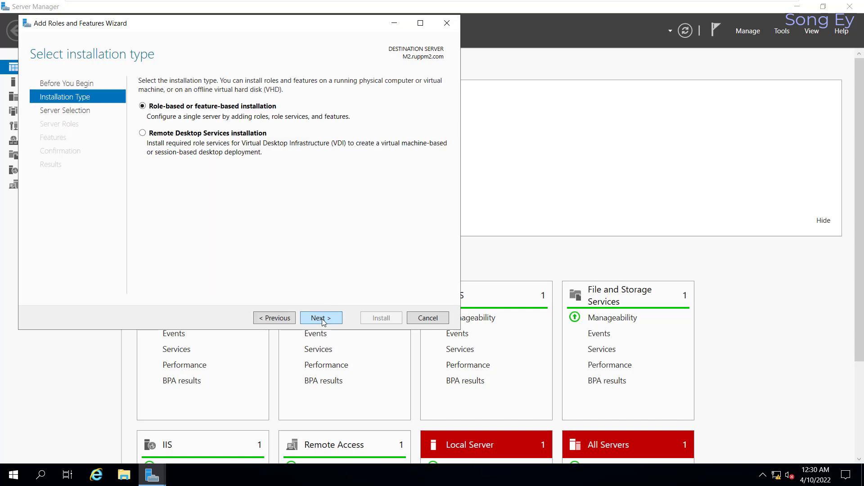
pyautogui.click(321, 318)
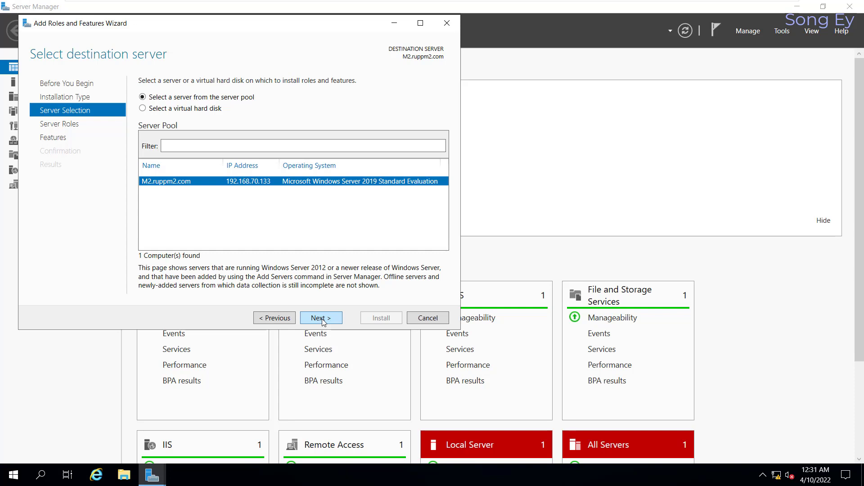
pyautogui.click(322, 318)
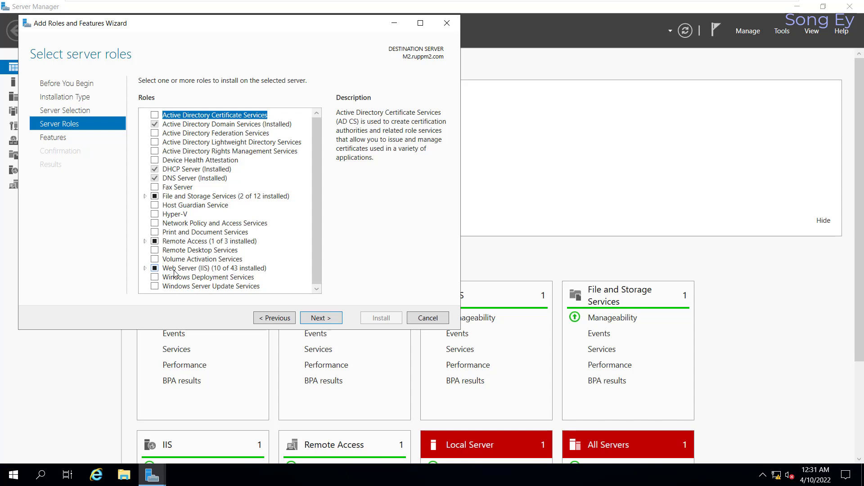
# Review the features list without selecting anything and close the Add Roles and Features Wizard
pyautogui.click(320, 318)
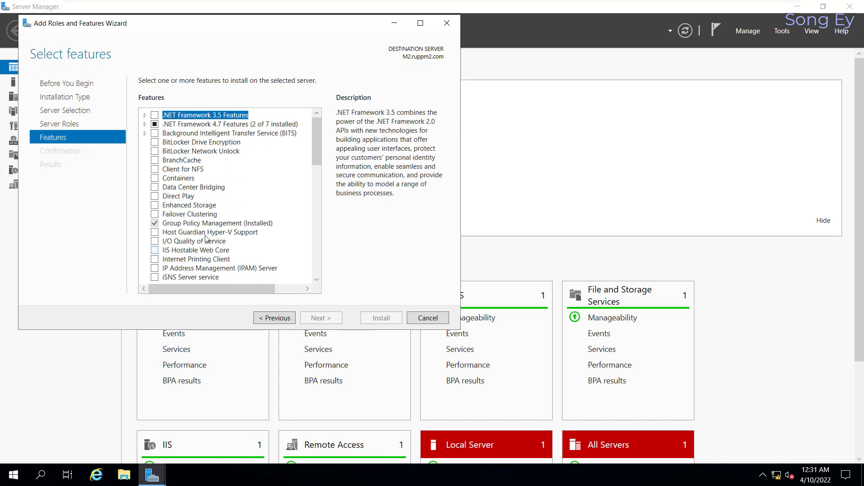
pyautogui.scroll(-3, 189, 216)
pyautogui.scroll(3, 188, 216)
pyautogui.scroll(-5, 535, 79)
pyautogui.click(540, 81)
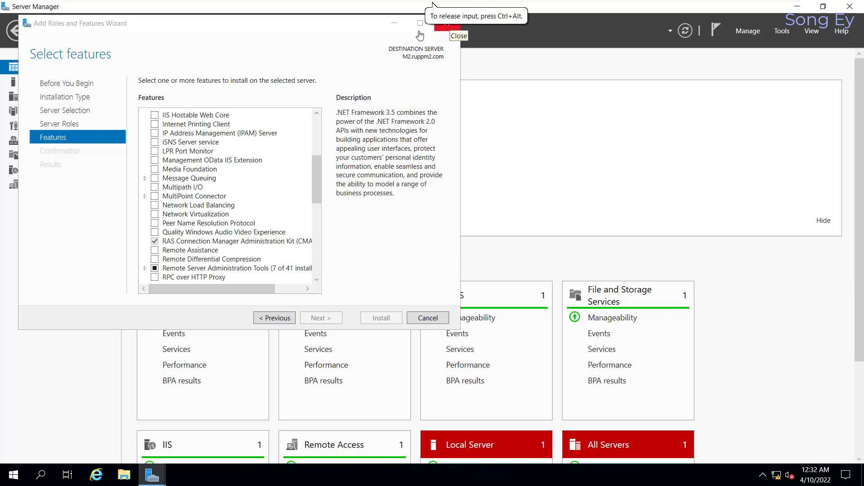
pyautogui.click(442, 33)
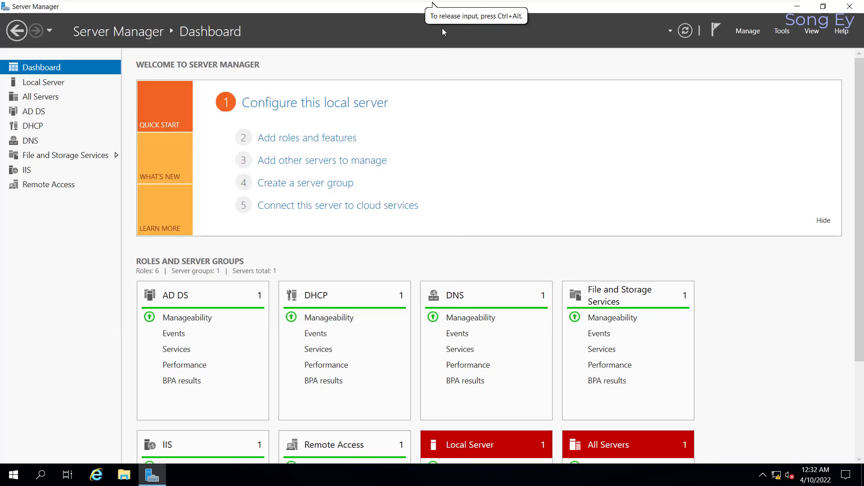
# Check the IIS role on the dashboard and open Internet Information Services (IIS) Manager
pyautogui.scroll(-3, 400, 322)
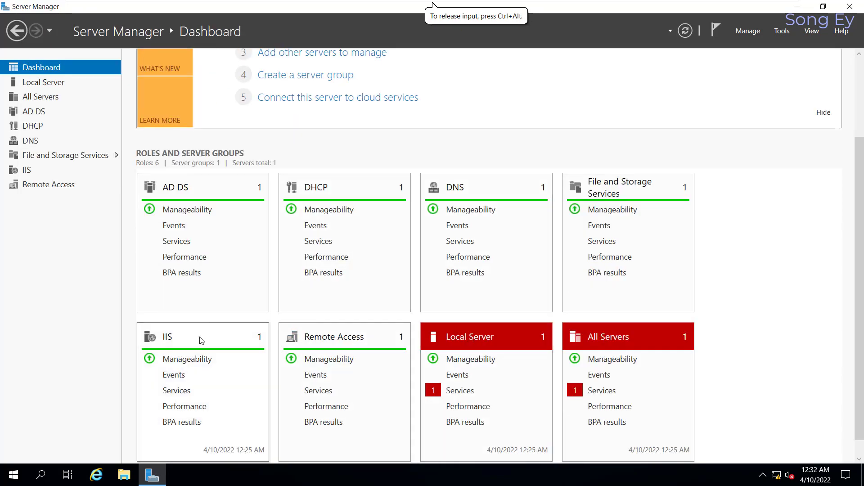
pyautogui.scroll(-1, 189, 335)
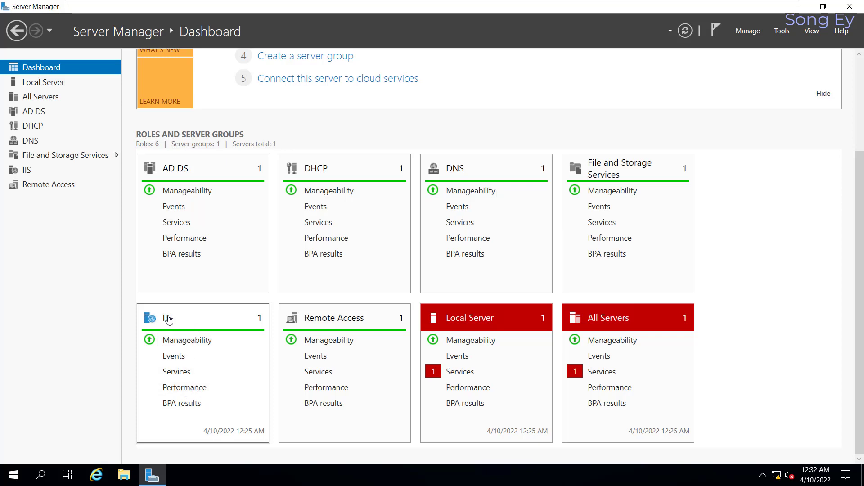
pyautogui.click(749, 31)
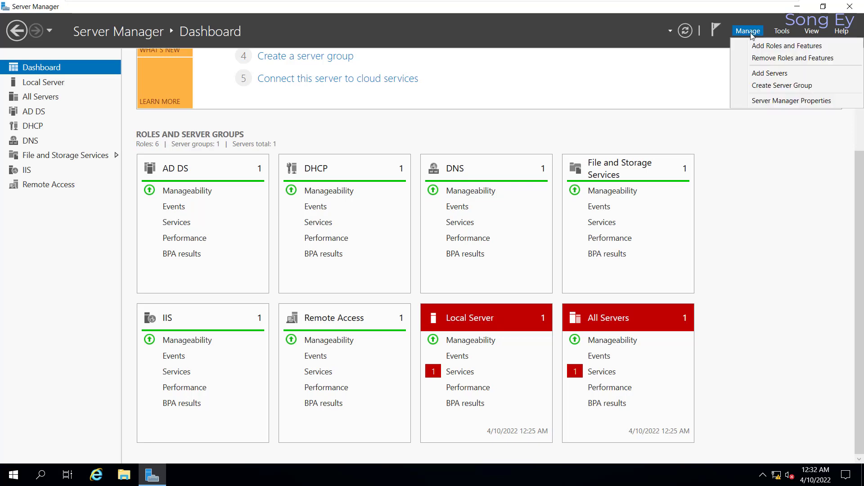
pyautogui.click(775, 31)
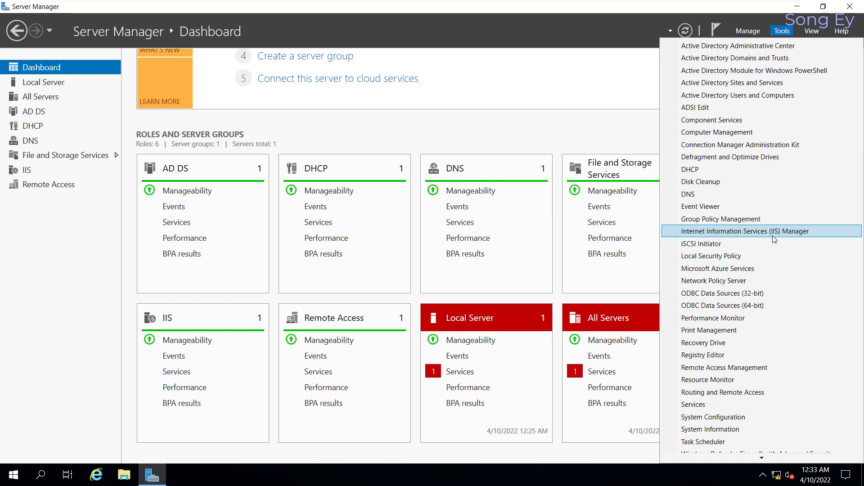
pyautogui.click(744, 233)
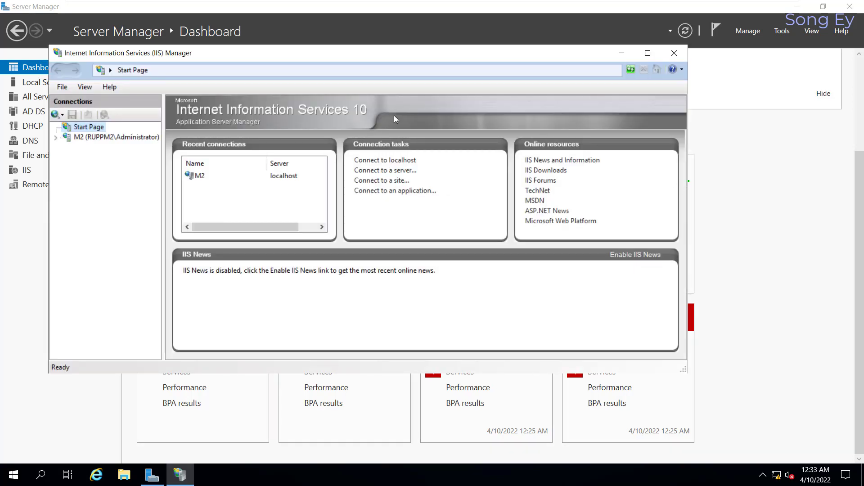
# Expand the sites of server M2 and explore the Default Web Site's content folder
pyautogui.click(55, 137)
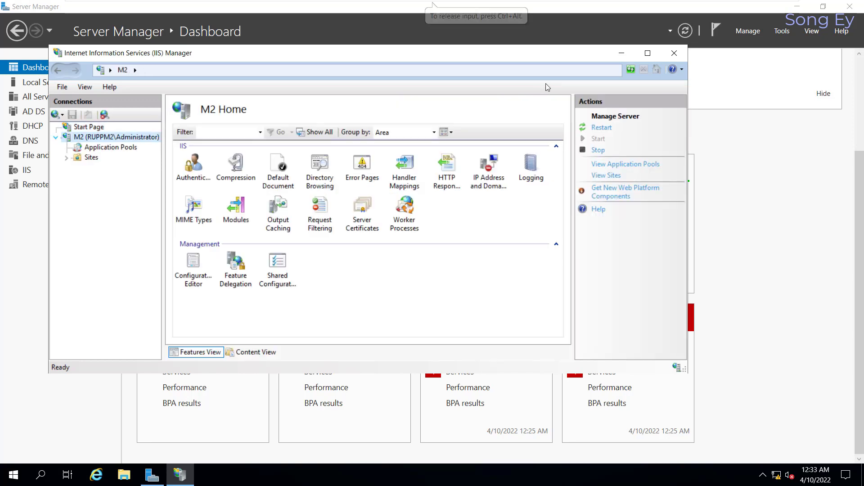
pyautogui.click(75, 161)
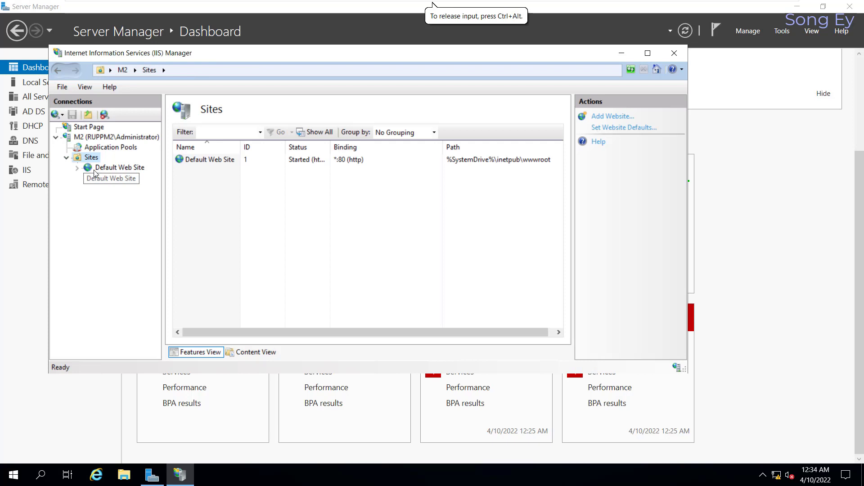
pyautogui.click(114, 169)
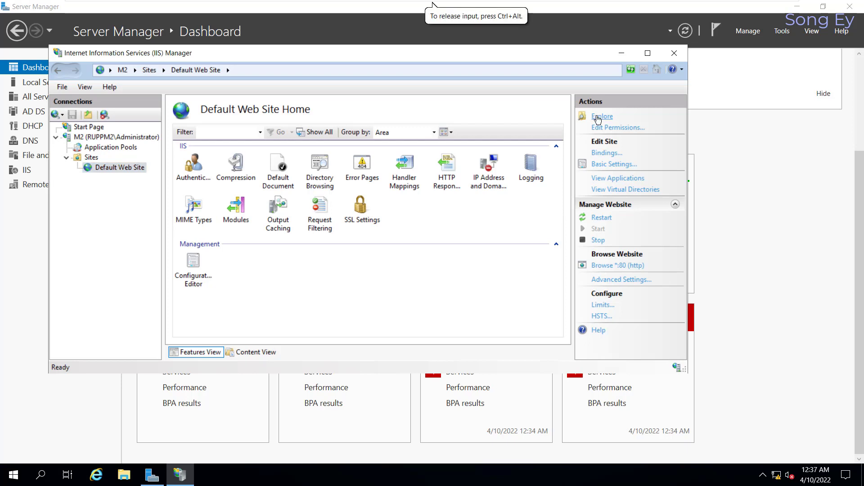
pyautogui.click(598, 118)
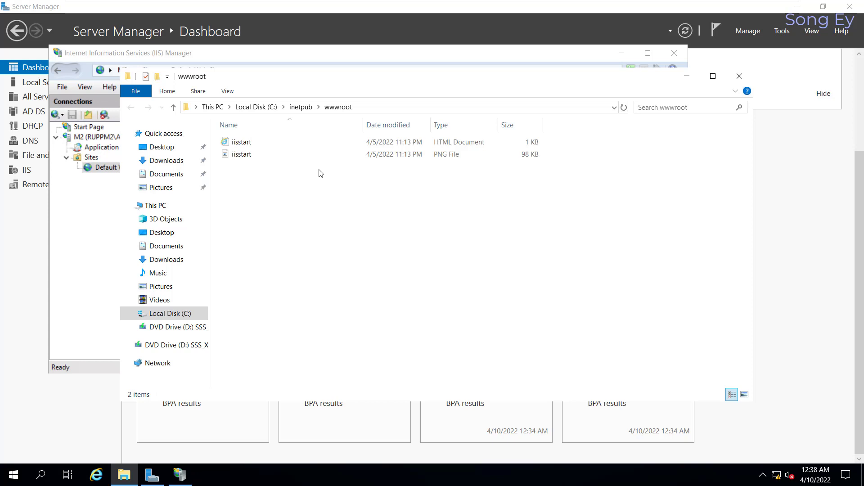
# View the whole iisstart PNG image from the wwwroot folder in Paint and close it
pyautogui.click(301, 150)
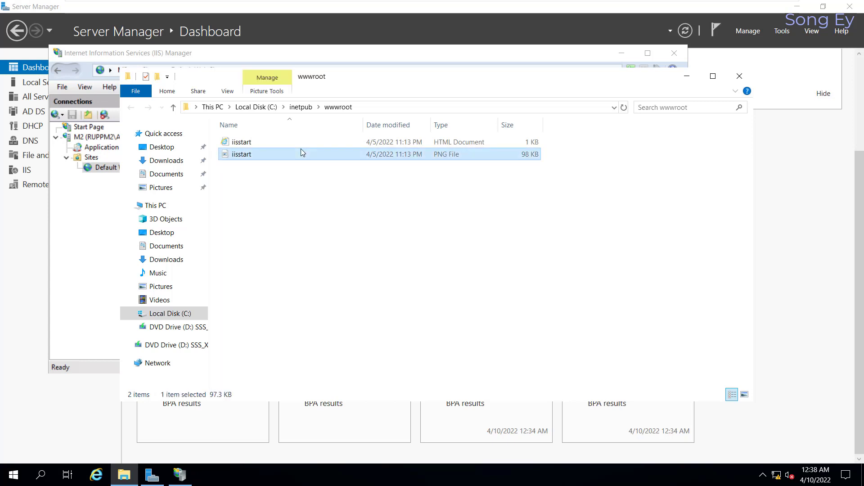
pyautogui.doubleClick(301, 153)
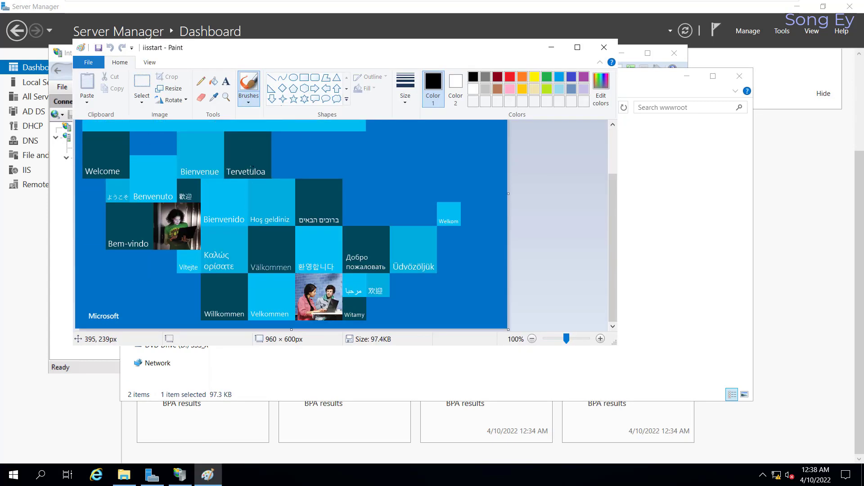
pyautogui.scroll(3, 207, 177)
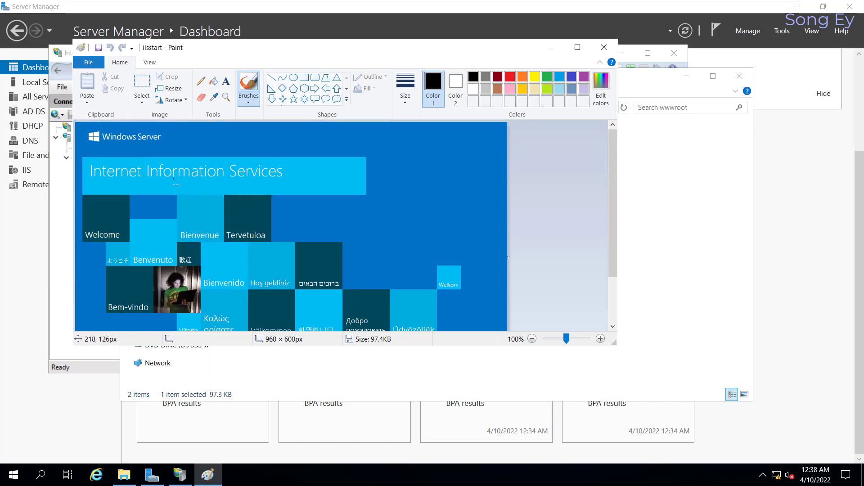
pyautogui.scroll(-3, 204, 175)
pyautogui.scroll(3, 526, 156)
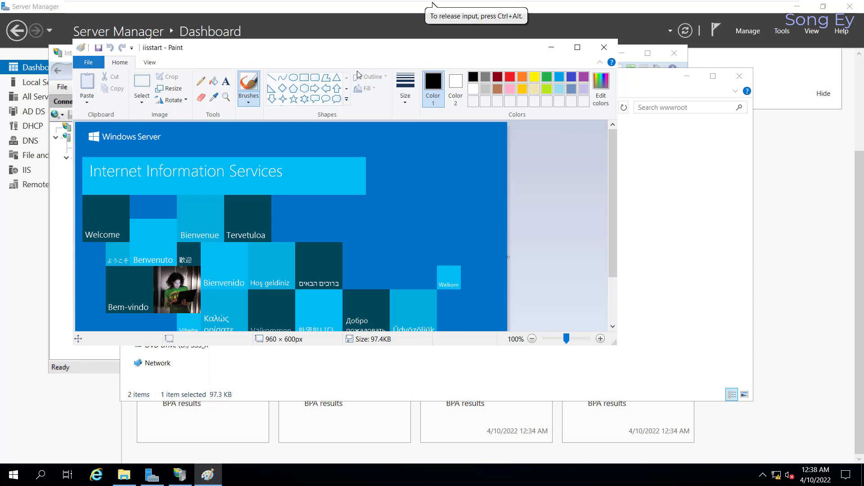
pyautogui.click(603, 49)
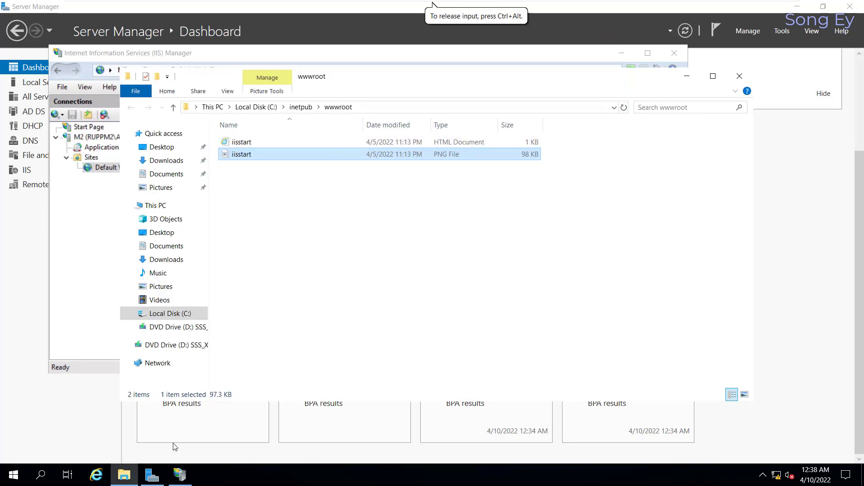
# View the default IIS page at localhost in Internet Explorer, and close the browser and the wwwroot folder
pyautogui.click(100, 480)
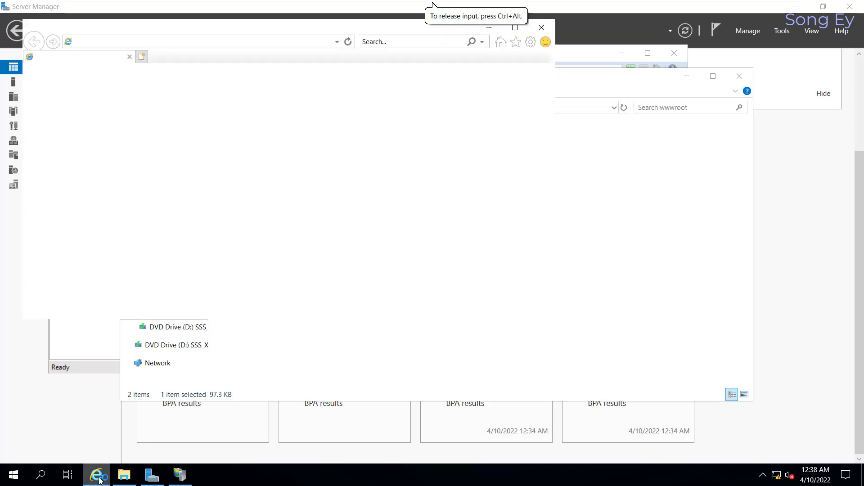
pyautogui.click(185, 41)
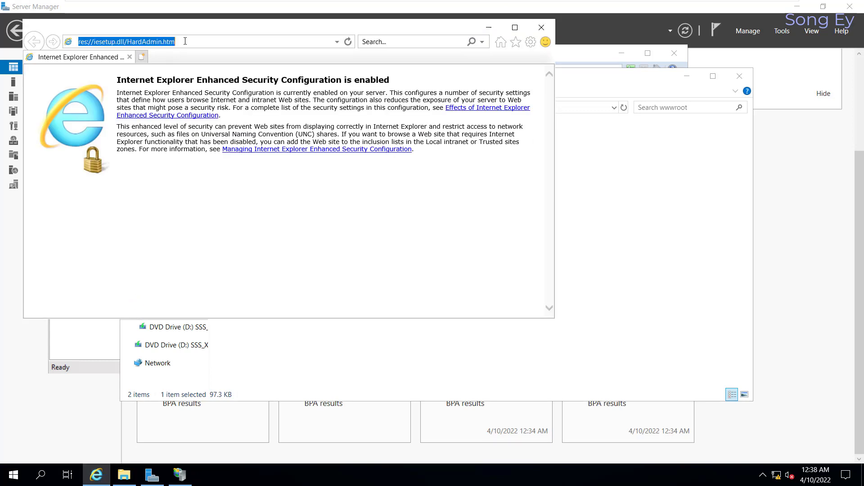
pyautogui.write('localhost/')
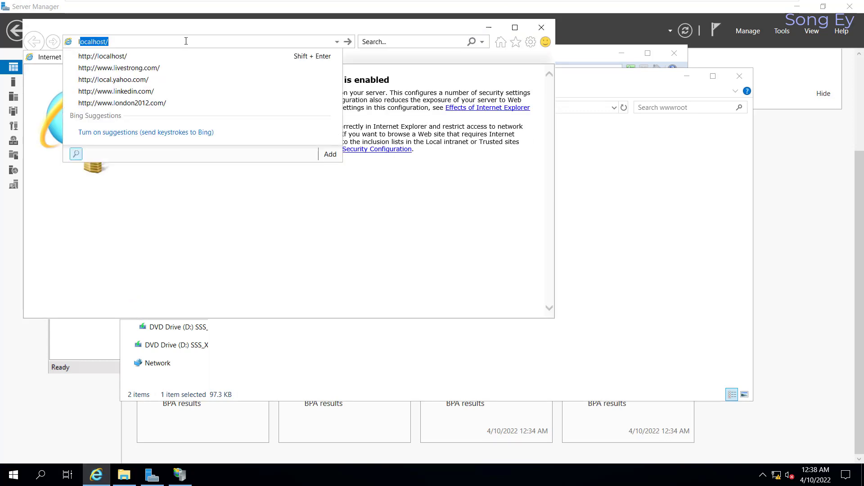
pyautogui.press('Return')
pyautogui.scroll(-2, 252, 119)
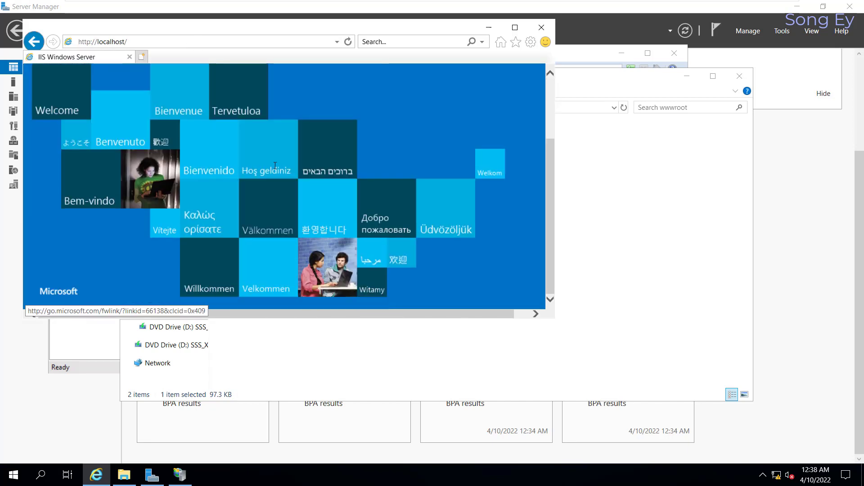
pyautogui.scroll(2, 291, 160)
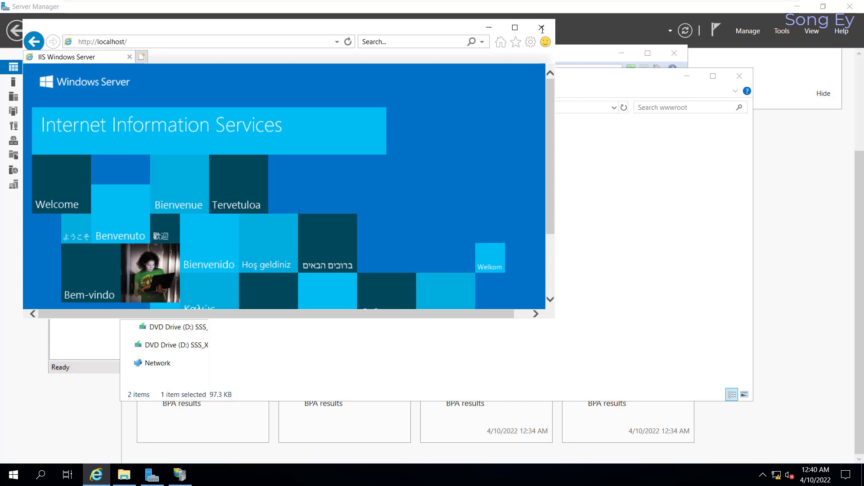
pyautogui.click(542, 28)
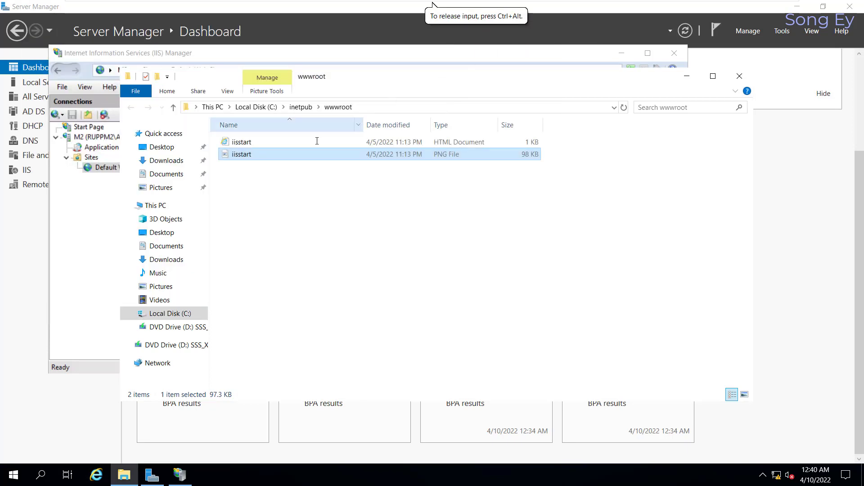
pyautogui.click(739, 76)
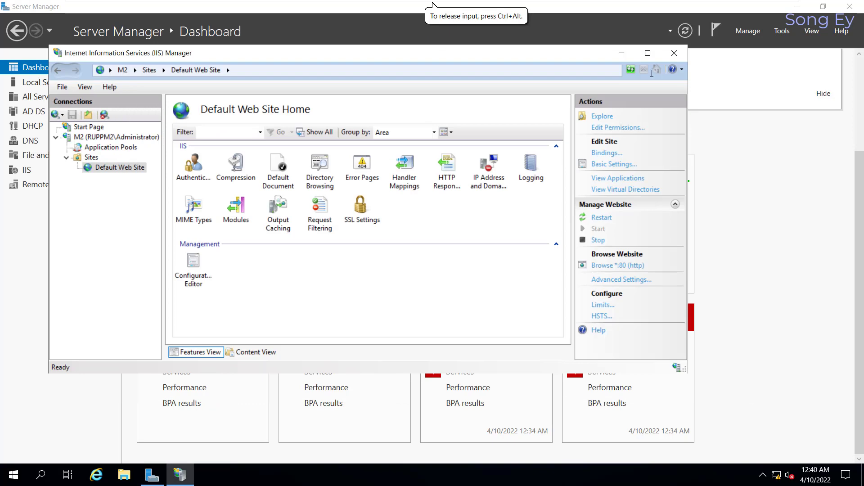
# Start adding a new website under Sites and set its site name to songeywebserver
pyautogui.click(92, 156)
pyautogui.rightClick(92, 157)
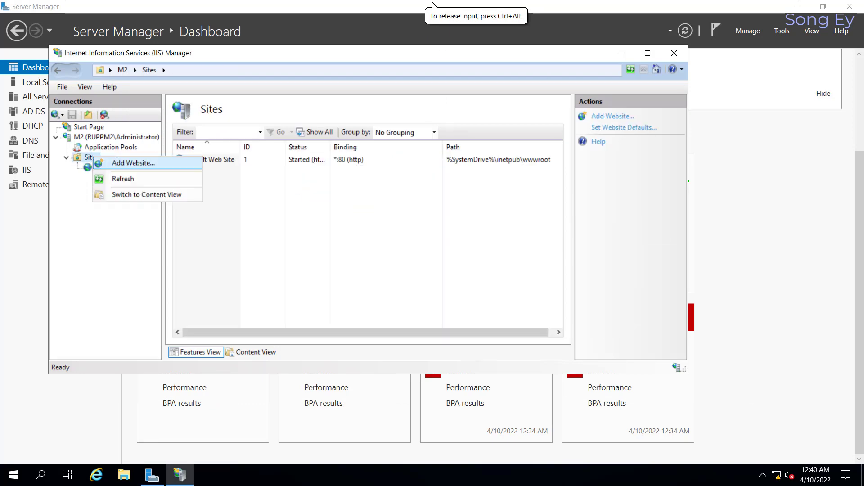
pyautogui.click(134, 164)
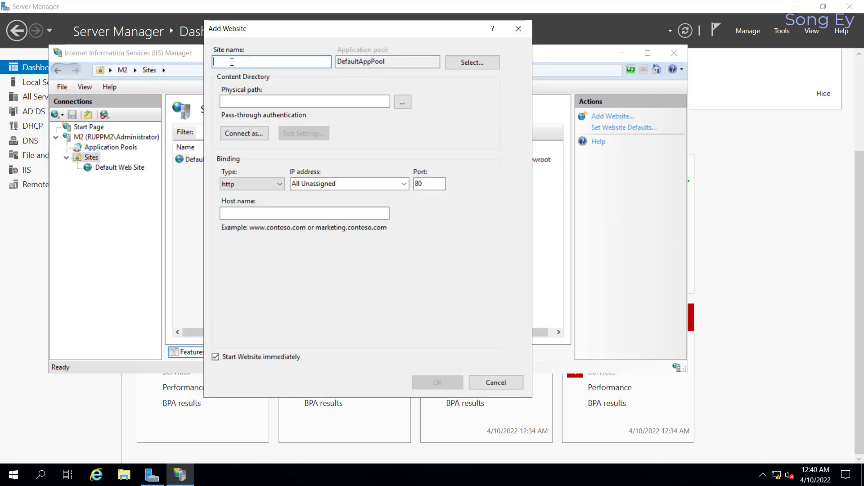
pyautogui.write('So')
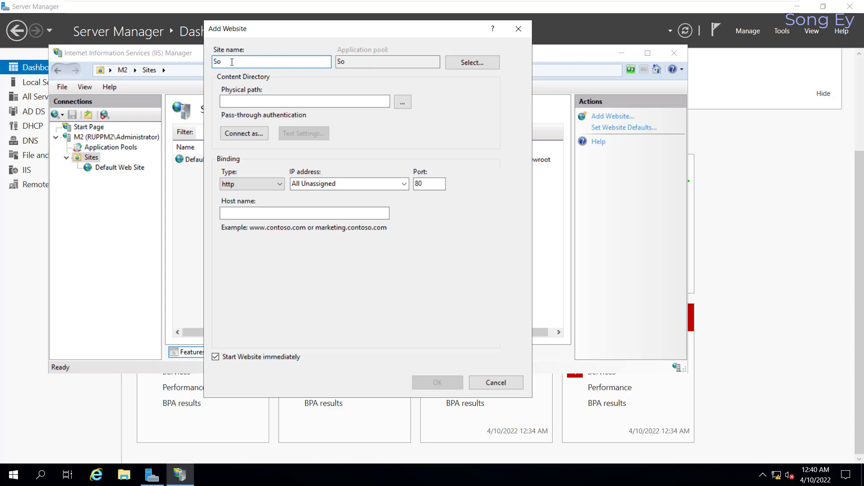
pyautogui.press('BackSpace')
pyautogui.press('BackSpace')
pyautogui.write('songeywebserver')
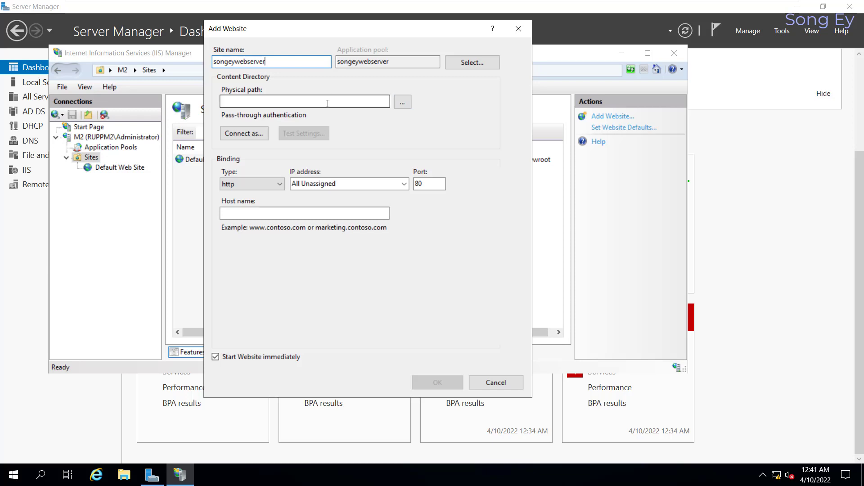
# Set the site's physical path to a new folder named Webserver on Local Disk (C:) and create the website
pyautogui.click(405, 103)
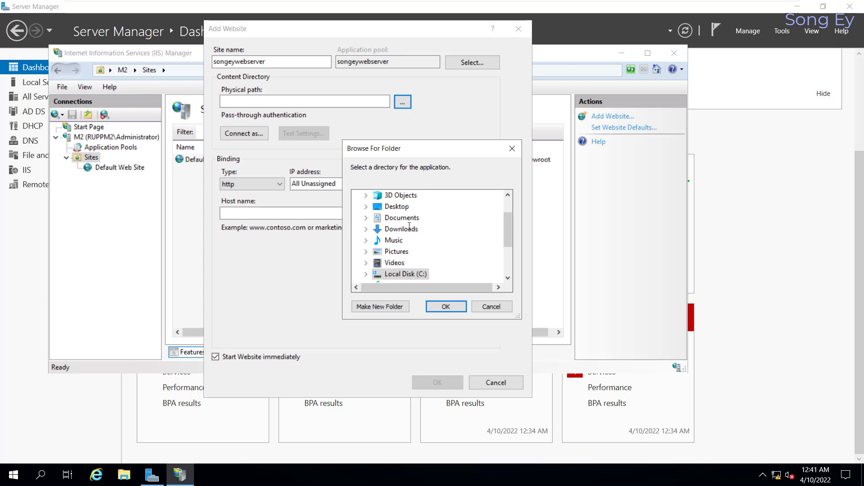
pyautogui.scroll(-1, 409, 227)
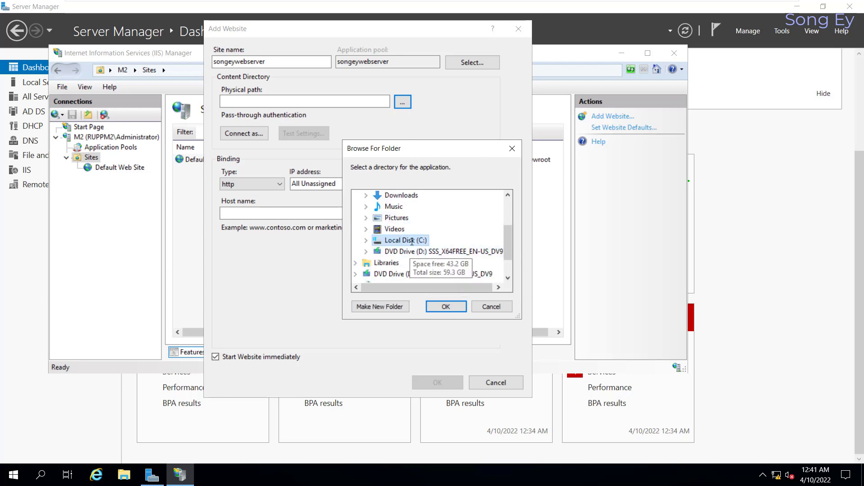
pyautogui.doubleClick(412, 242)
pyautogui.scroll(-2, 417, 234)
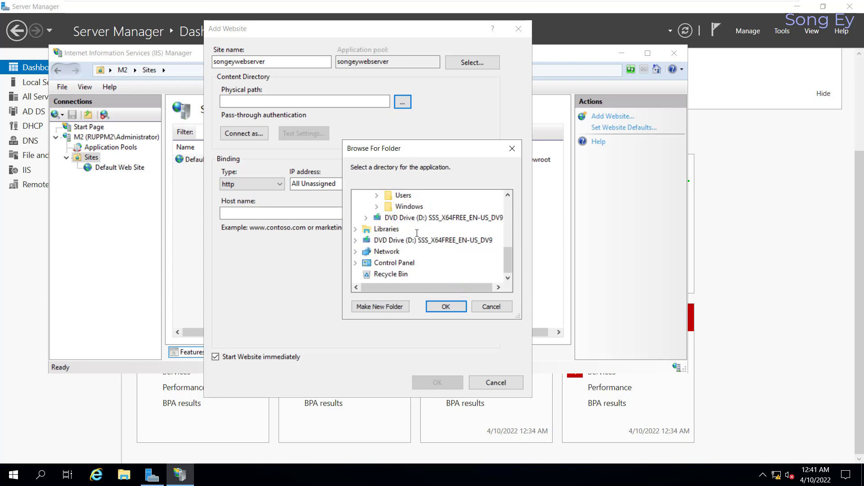
pyautogui.scroll(1, 418, 233)
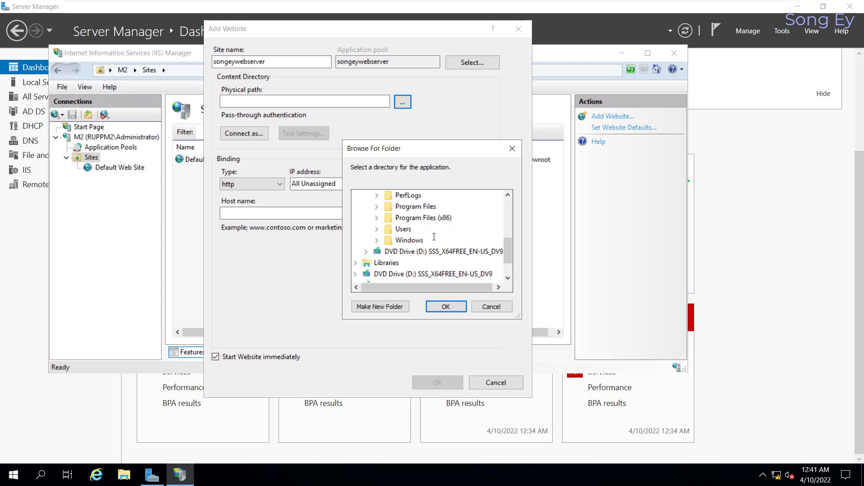
pyautogui.scroll(1, 418, 236)
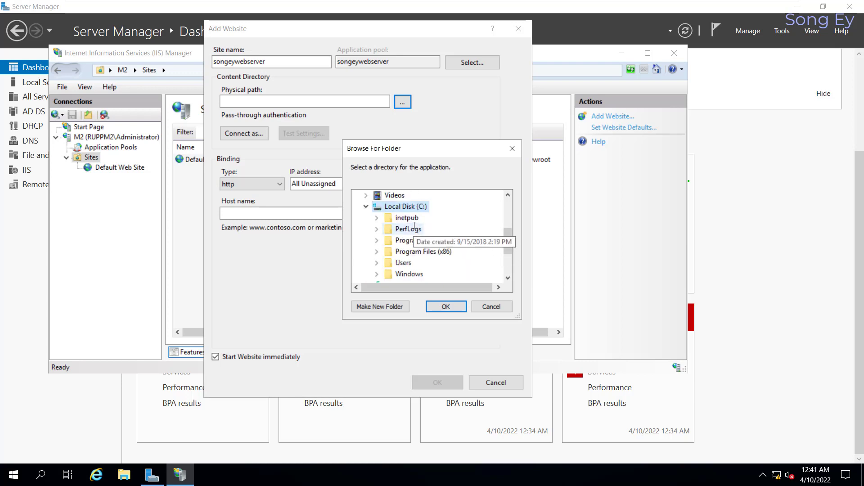
pyautogui.scroll(-1, 414, 226)
pyautogui.click(383, 306)
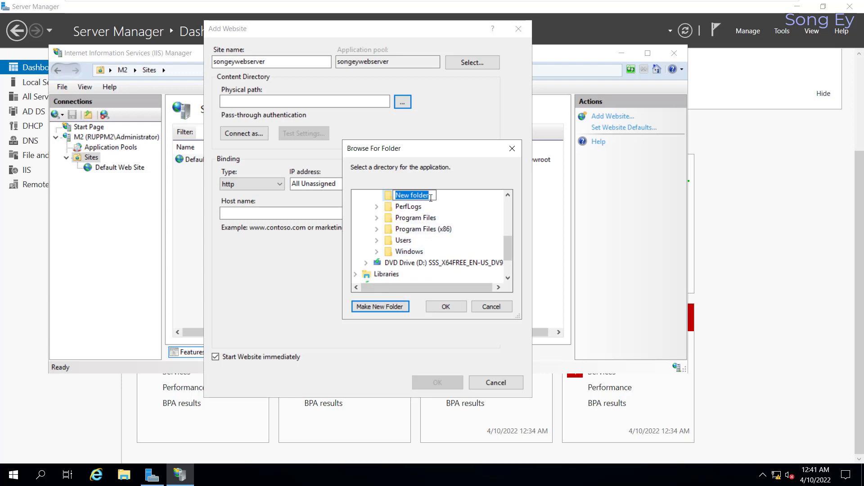
pyautogui.write('Webserver')
pyautogui.click(452, 304)
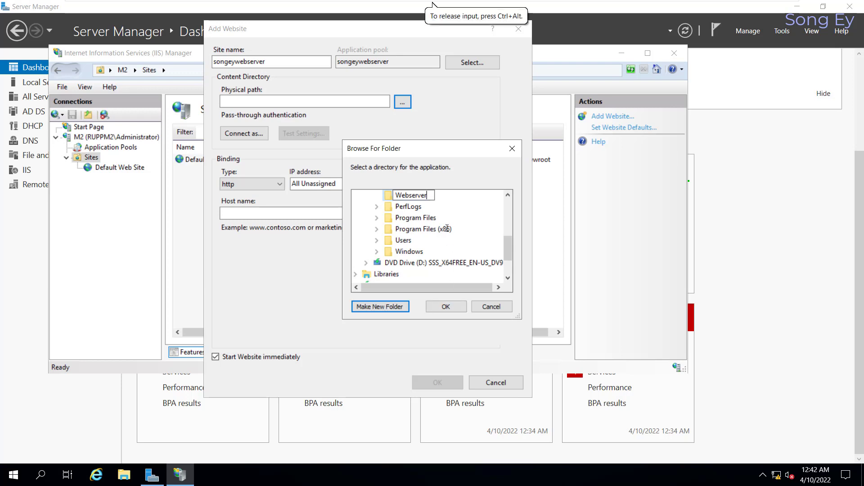
pyautogui.press('Return')
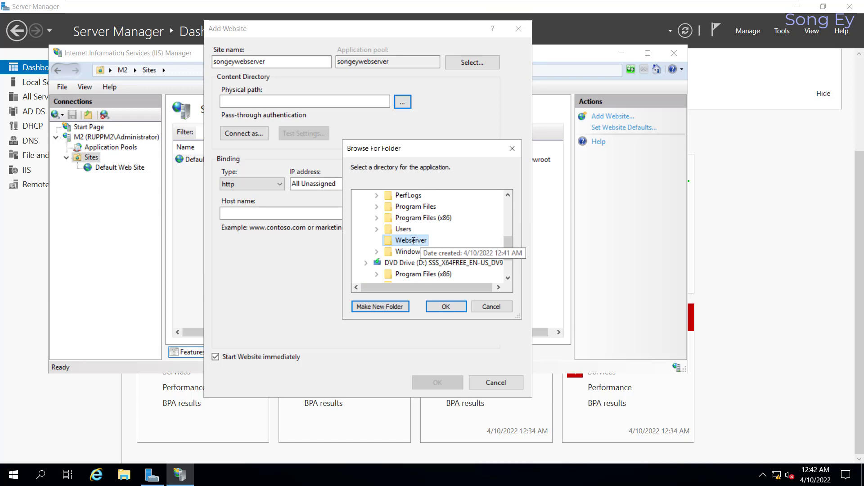
pyautogui.click(445, 305)
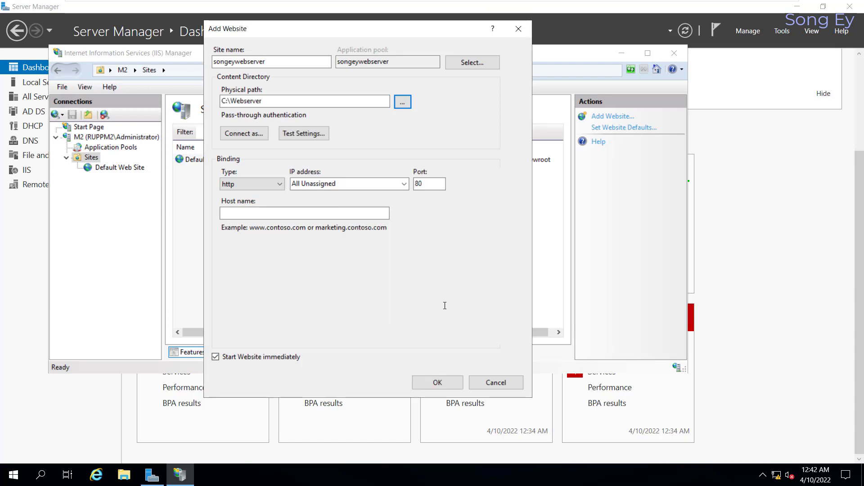
pyautogui.press('Return')
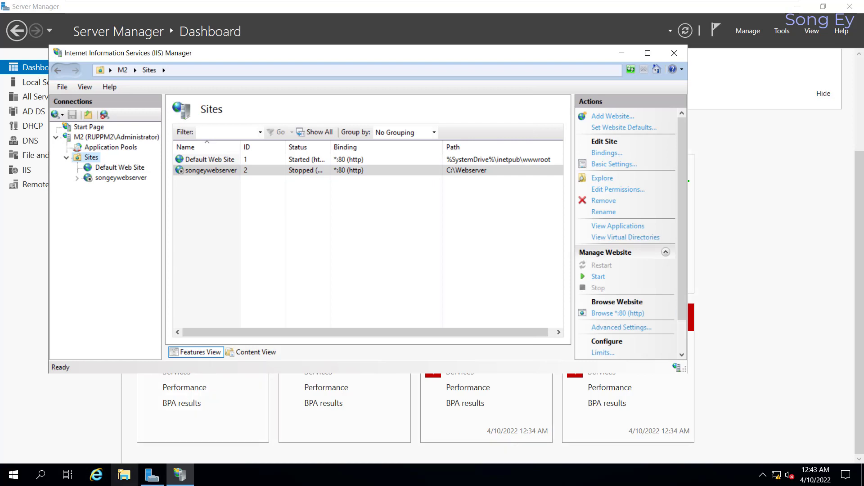
# Switch to File Explorer and open the Webserver folder on Local Disk (C:)
pyautogui.click(123, 474)
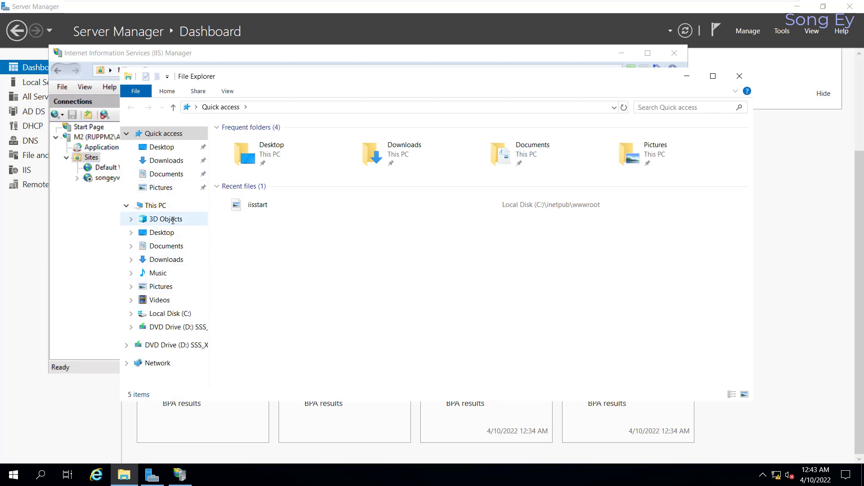
pyautogui.click(169, 312)
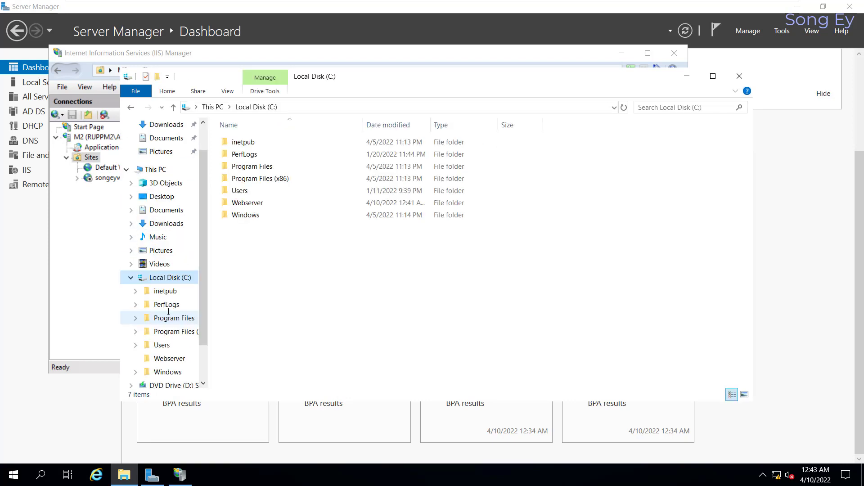
pyautogui.click(169, 317)
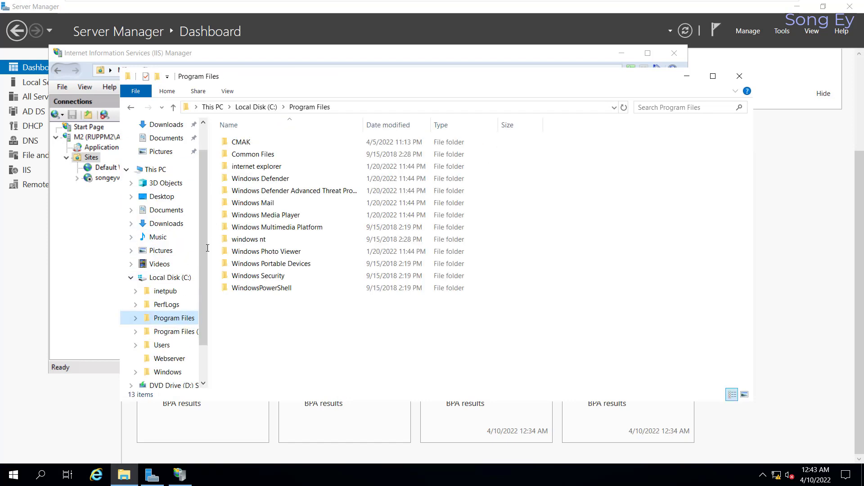
pyautogui.click(255, 106)
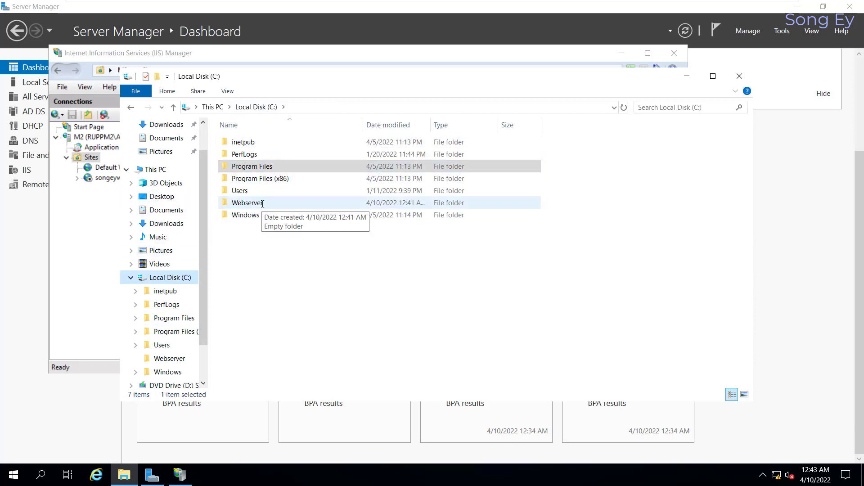
pyautogui.doubleClick(263, 204)
# Create a new text document in the Webserver folder, keeping its default name
pyautogui.rightClick(266, 153)
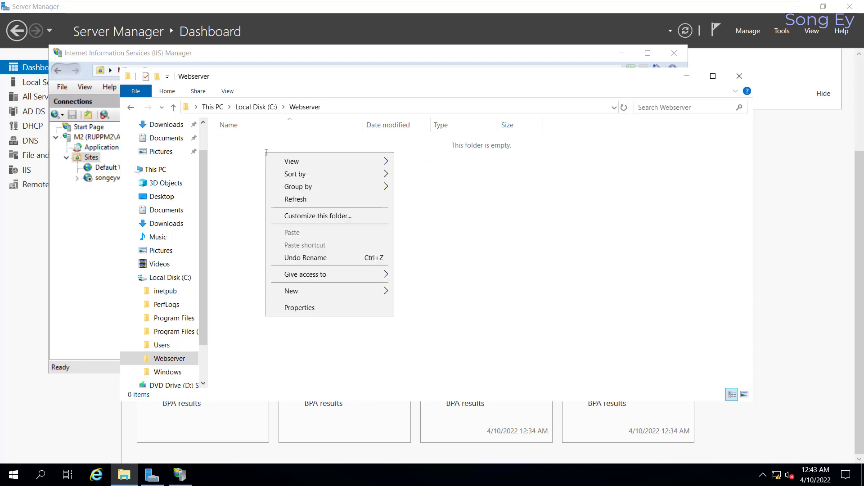
pyautogui.moveTo(290, 290)
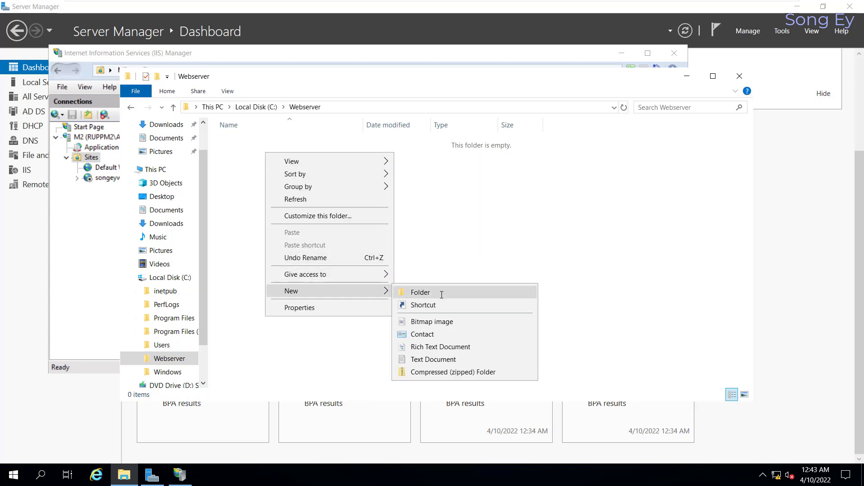
pyautogui.click(435, 359)
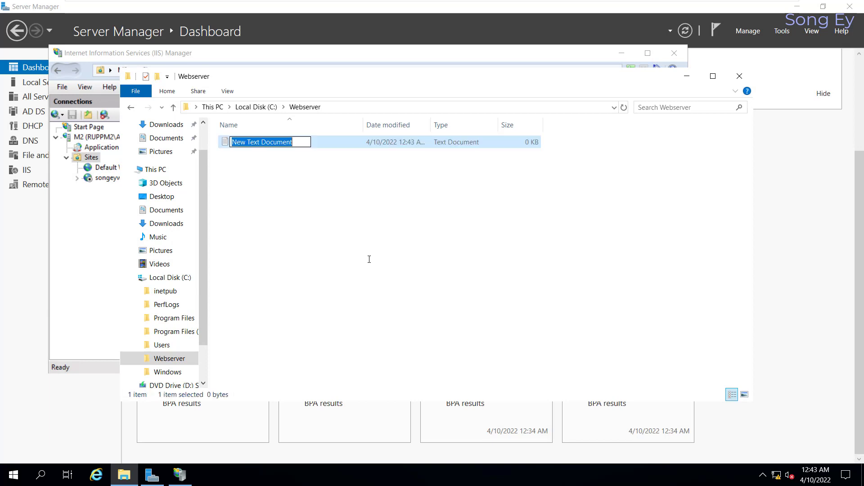
pyautogui.press('Return')
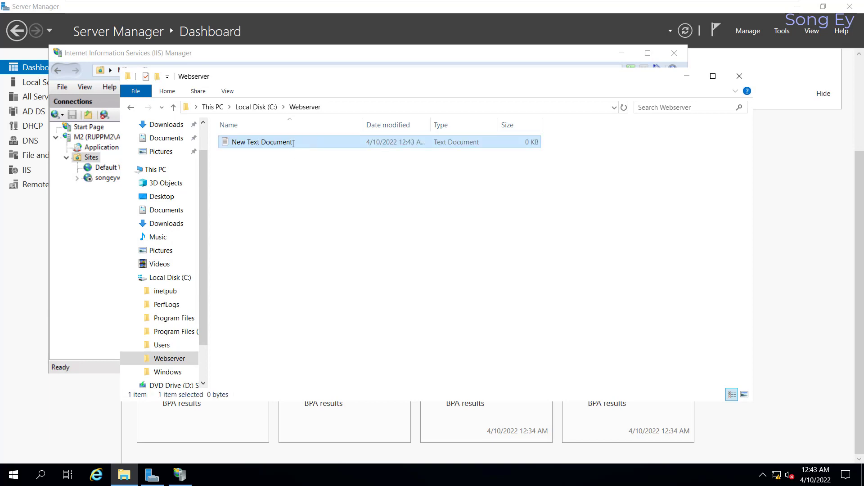
# Open the new text document in Notepad and write "Hello!! this is my simple webpage."
pyautogui.doubleClick(294, 142)
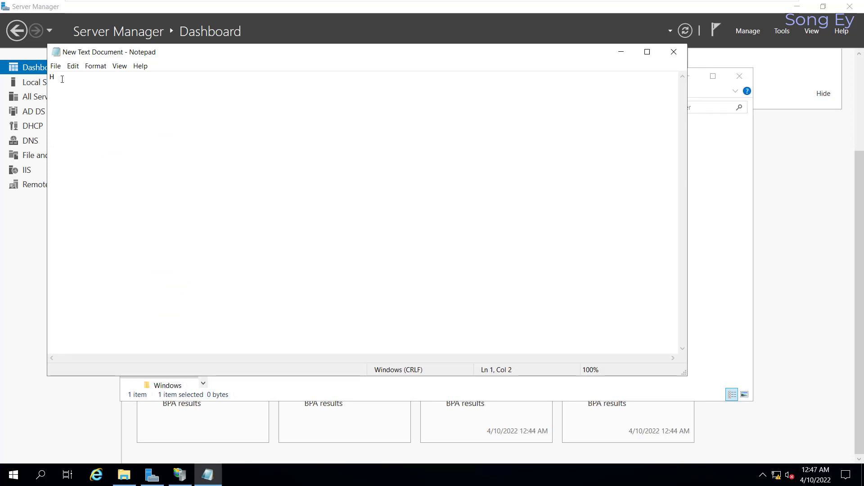
pyautogui.write('ello!! this is my si')
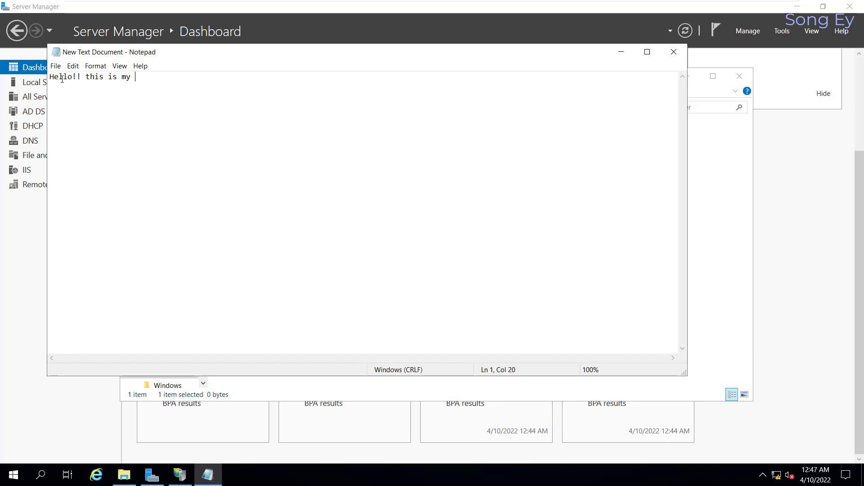
pyautogui.write('mpler =')
pyautogui.press('BackSpace')
pyautogui.write('pag')
pyautogui.press('BackSpace')
pyautogui.press('BackSpace')
pyautogui.press('BackSpace')
pyautogui.write('weg')
pyautogui.press('BackSpace')
pyautogui.write('bpage.')
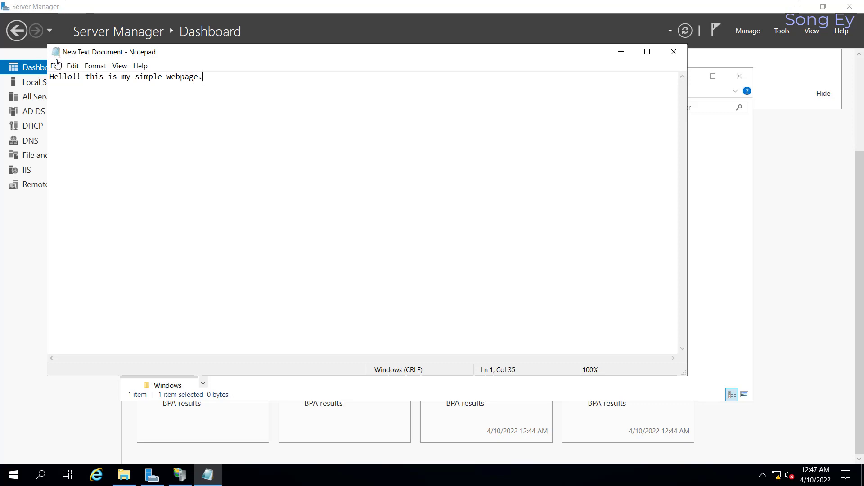
# Start saving the document as a new file in the Webserver folder, entering "songeywebserver." as the file name
pyautogui.click(56, 68)
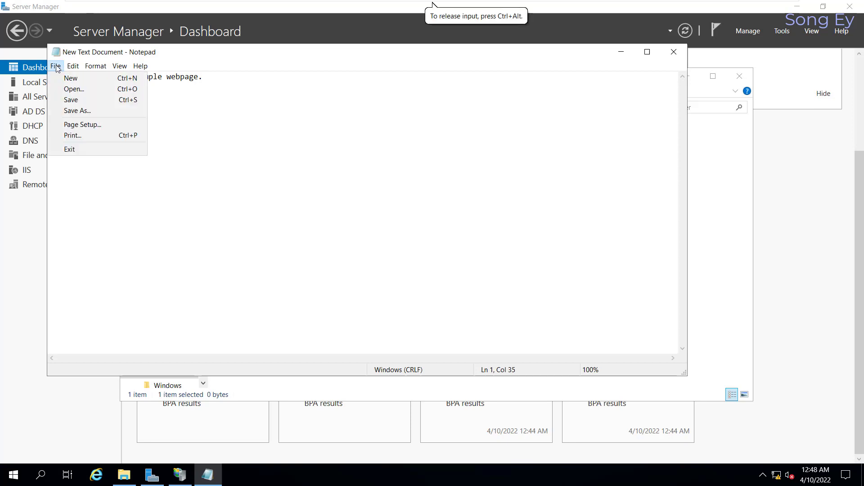
pyautogui.click(70, 110)
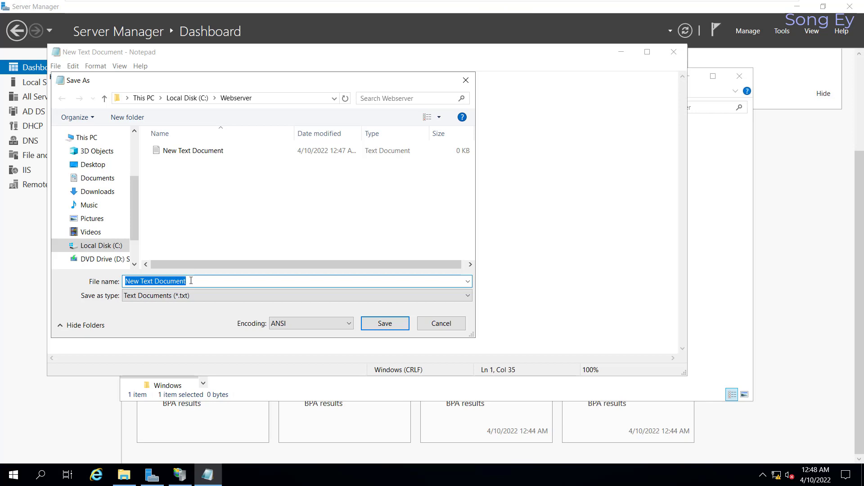
pyautogui.write('sonf')
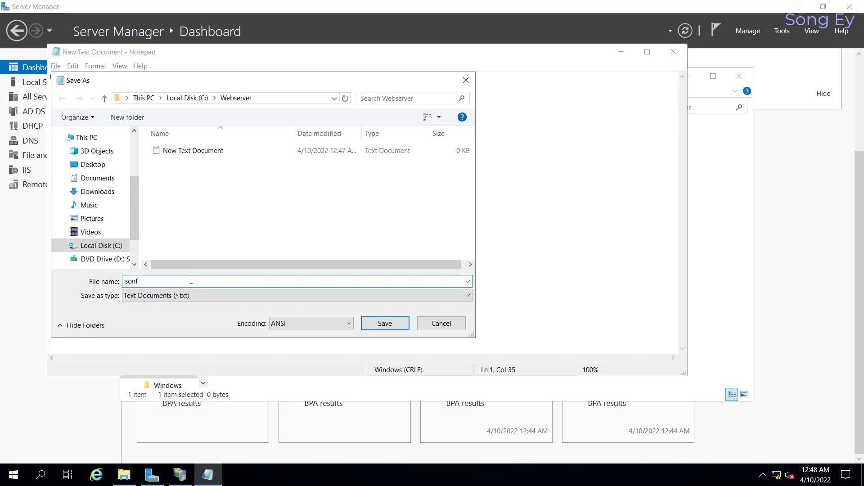
pyautogui.write('=gig')
pyautogui.press('BackSpace')
pyautogui.press('BackSpace')
pyautogui.press('BackSpace')
pyautogui.press('BackSpace')
pyautogui.press('BackSpace')
pyautogui.write('gey')
pyautogui.write('wer=b')
pyautogui.press('BackSpace')
pyautogui.press('BackSpace')
pyautogui.press('BackSpace')
pyautogui.write('bserver')
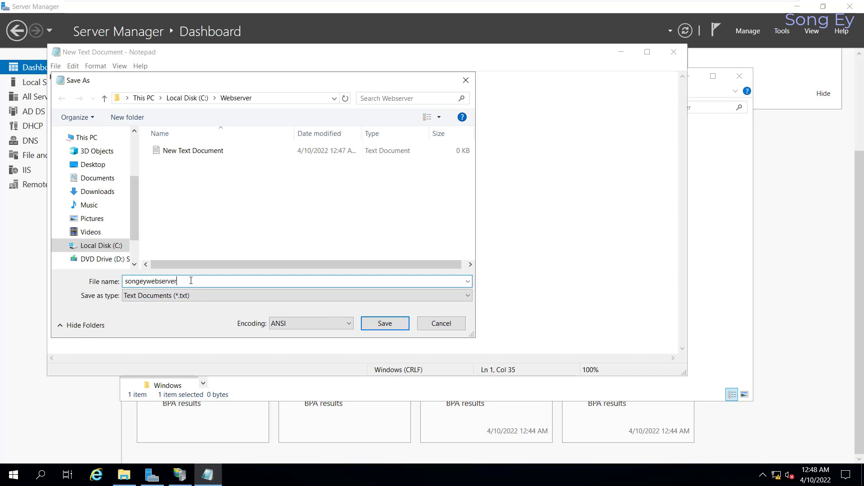
pyautogui.write('.')
# Choose All Files as the save type, complete the file name with the html extension, save the file, and close Notepad
pyautogui.click(237, 295)
pyautogui.click(238, 298)
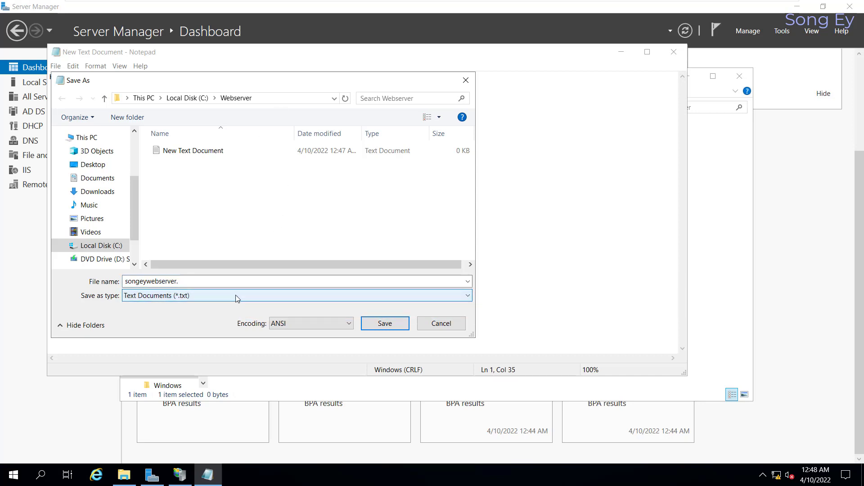
pyautogui.click(222, 295)
pyautogui.click(213, 316)
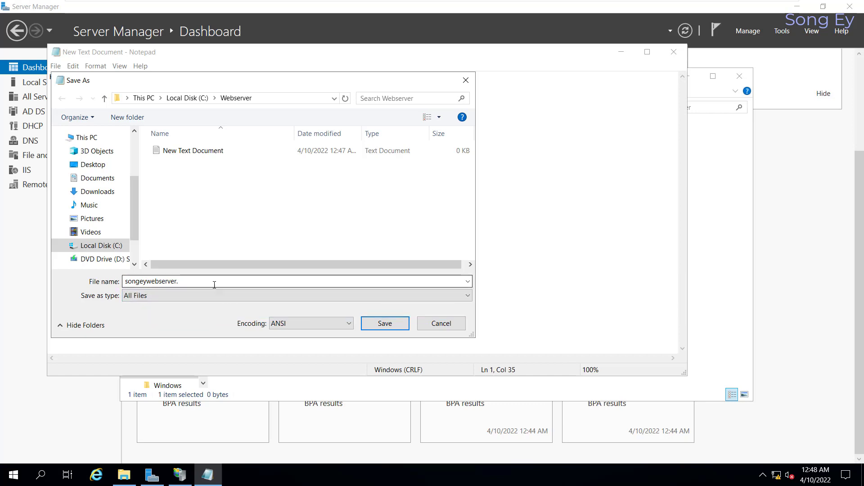
pyautogui.click(214, 283)
pyautogui.click(215, 284)
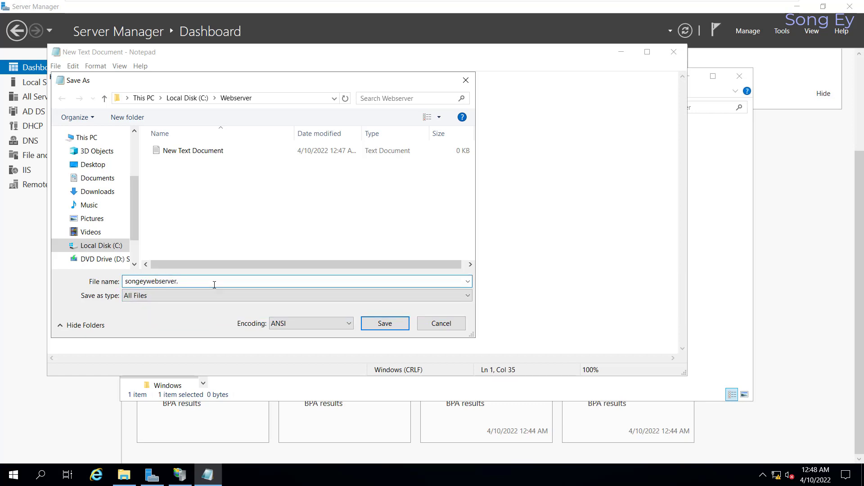
pyautogui.write('html')
pyautogui.press('Return')
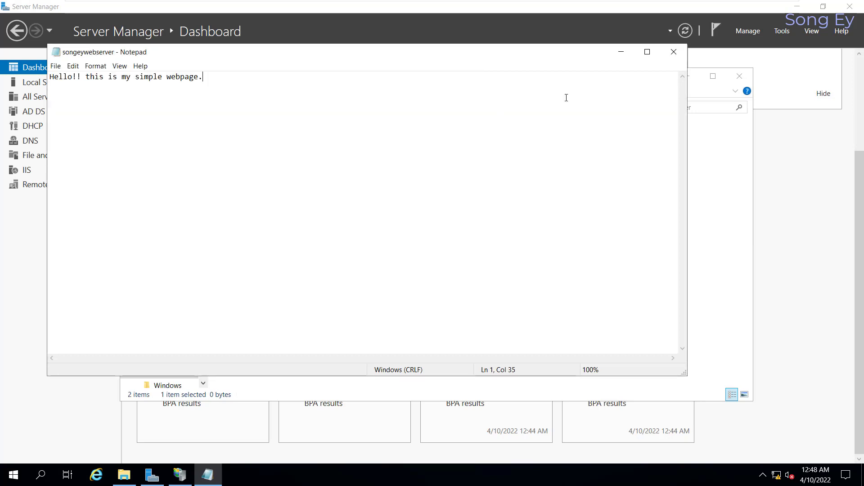
pyautogui.click(674, 53)
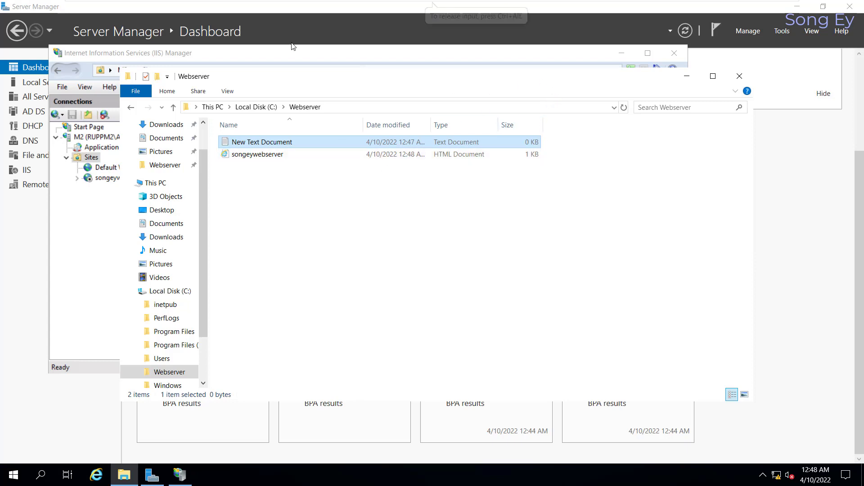
# In the IIS Add Website dialog, keep the binding type http and set the IP address to 192.168.70.133
pyautogui.moveTo(203, 53); pyautogui.dragTo(235, 83)
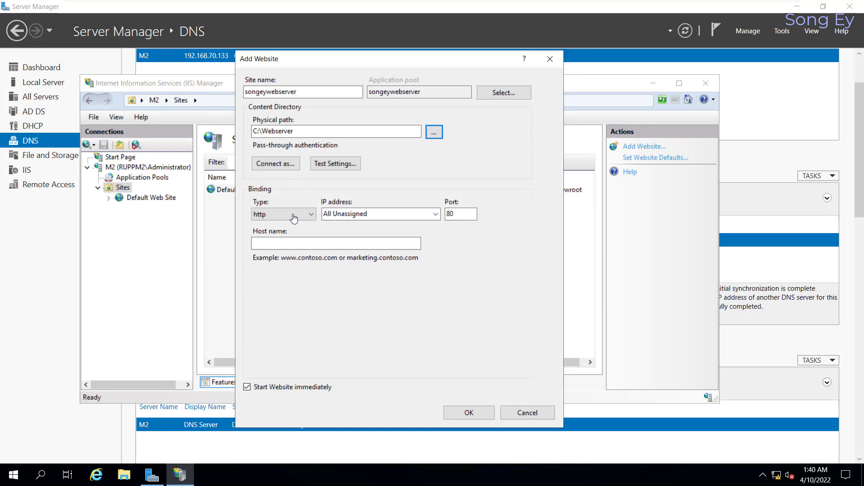
pyautogui.click(312, 218)
pyautogui.click(314, 218)
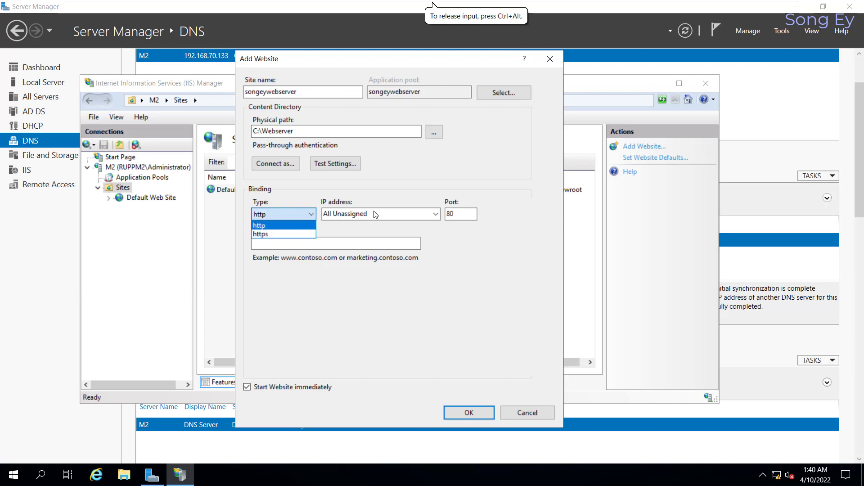
pyautogui.click(437, 218)
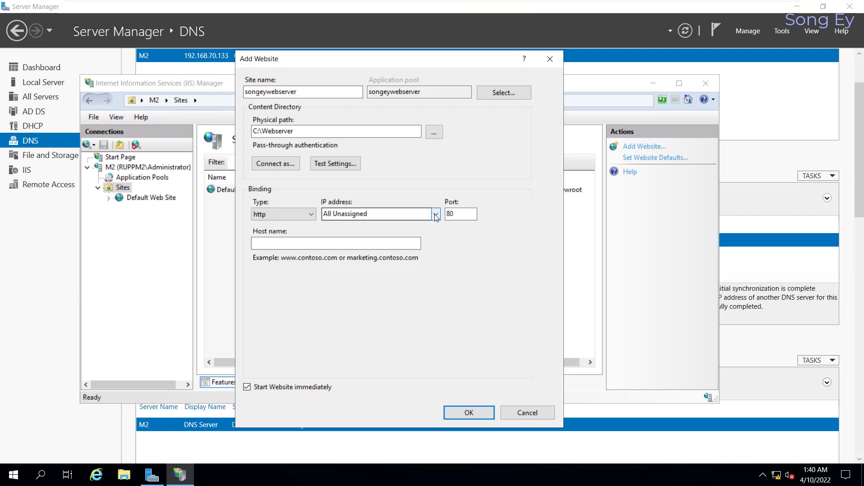
pyautogui.click(437, 216)
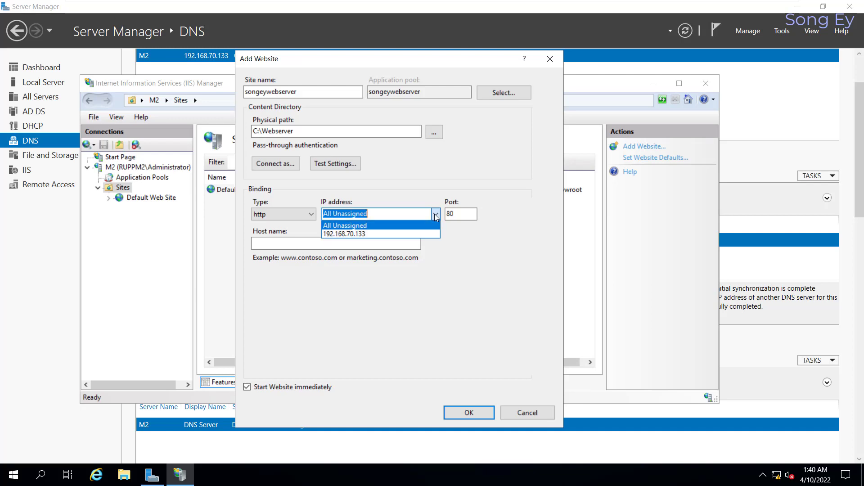
pyautogui.click(352, 234)
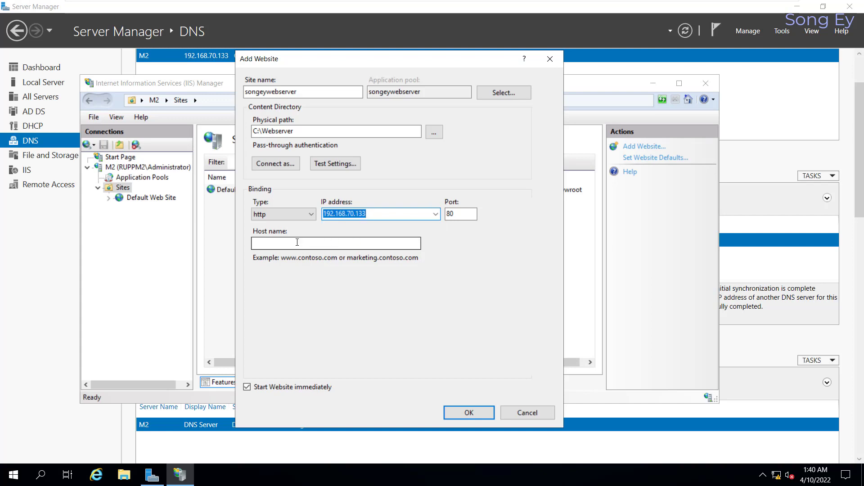
pyautogui.click(273, 245)
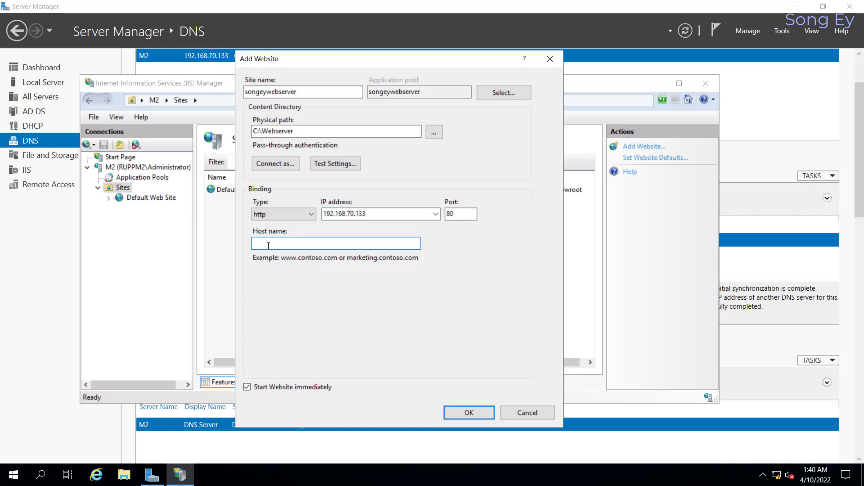
pyautogui.write('www.')
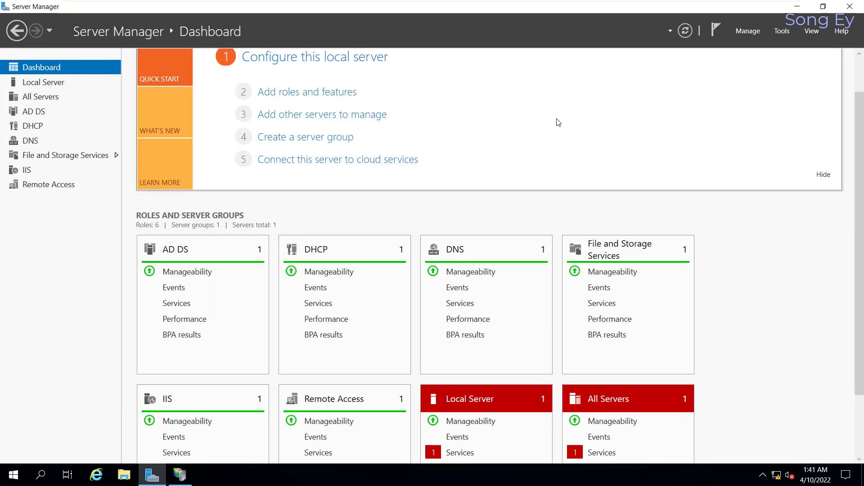
pyautogui.scroll(1, 585, 131)
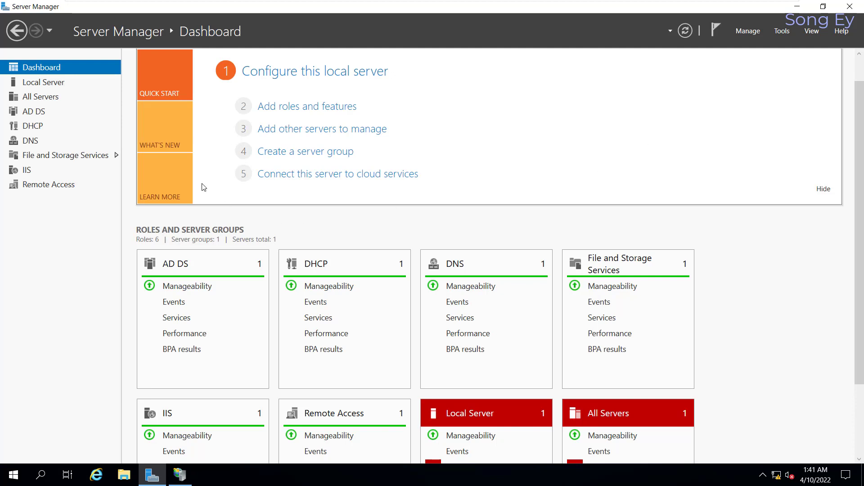
pyautogui.click(56, 84)
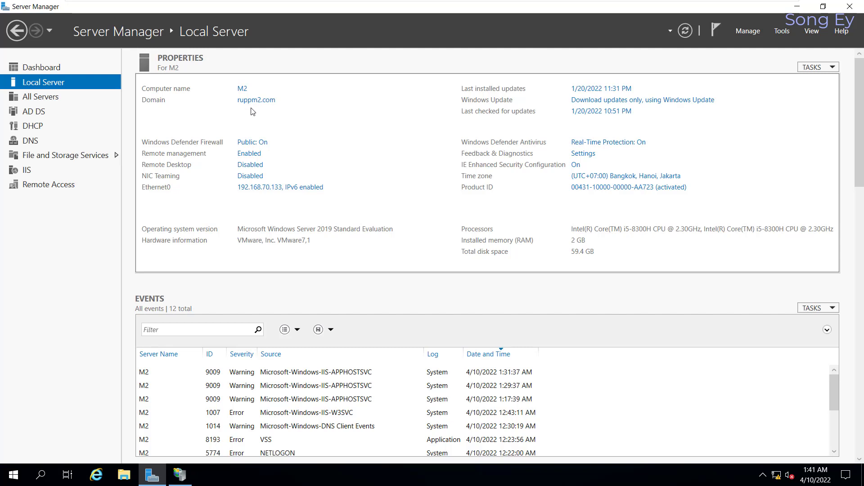
pyautogui.click(179, 475)
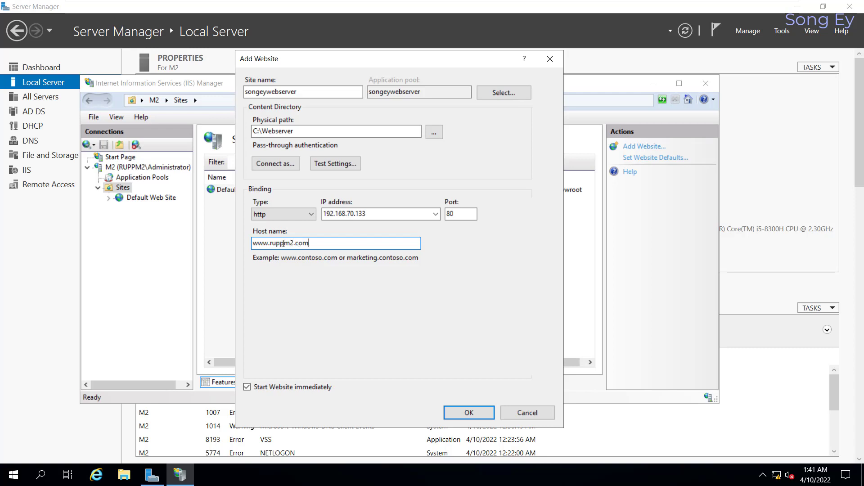
pyautogui.click(457, 411)
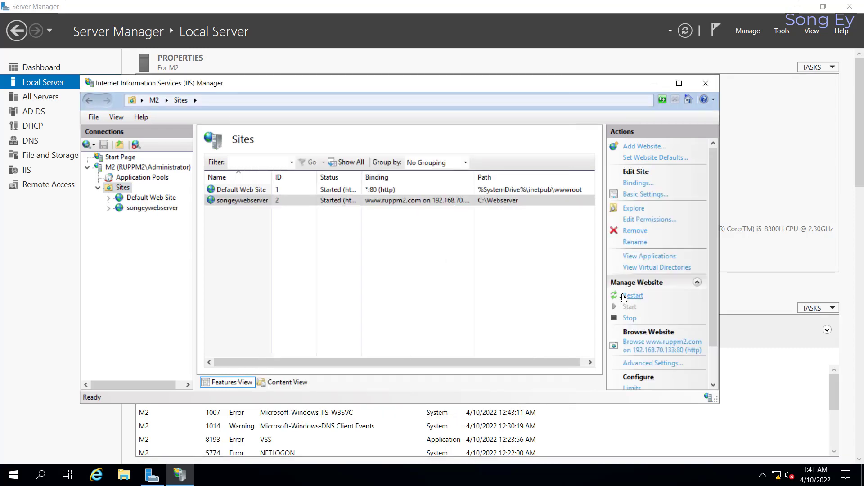
pyautogui.rightClick(123, 191)
pyautogui.press('Escape')
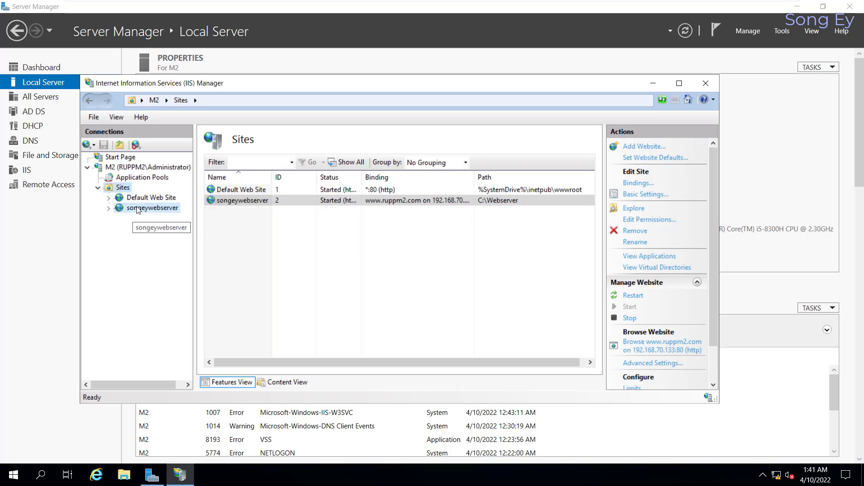
# Add songeywebserver.html as a default document for the songeywebserver site
pyautogui.click(137, 209)
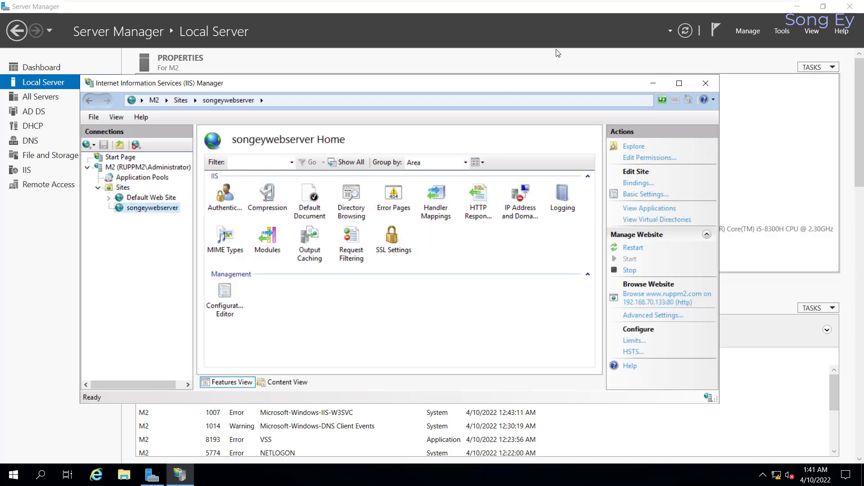
pyautogui.click(313, 196)
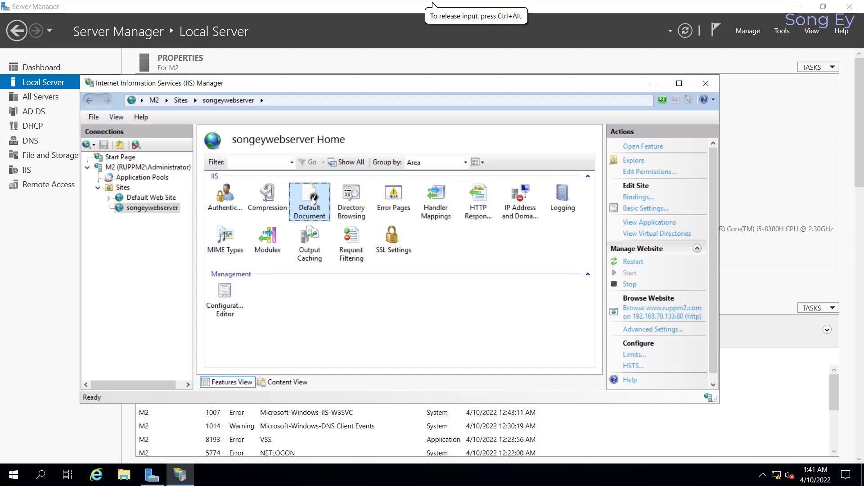
pyautogui.doubleClick(312, 197)
pyautogui.click(257, 198)
pyautogui.rightClick(258, 196)
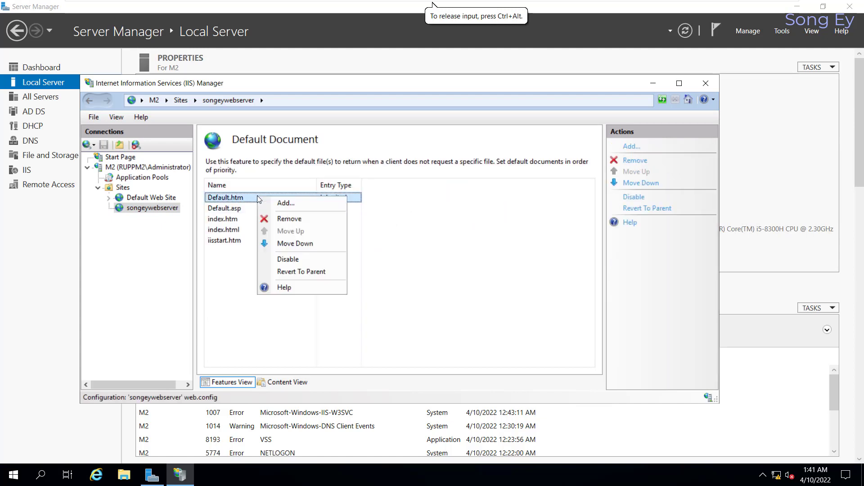
pyautogui.click(277, 203)
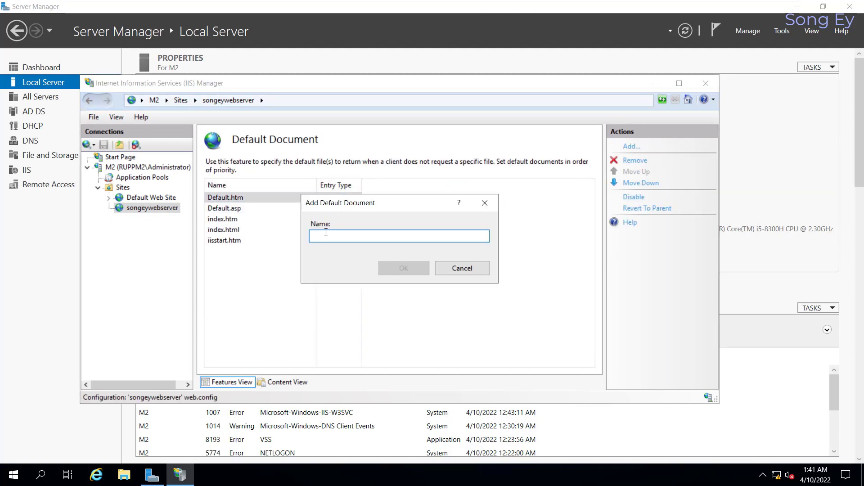
pyautogui.write('songeywebserver')
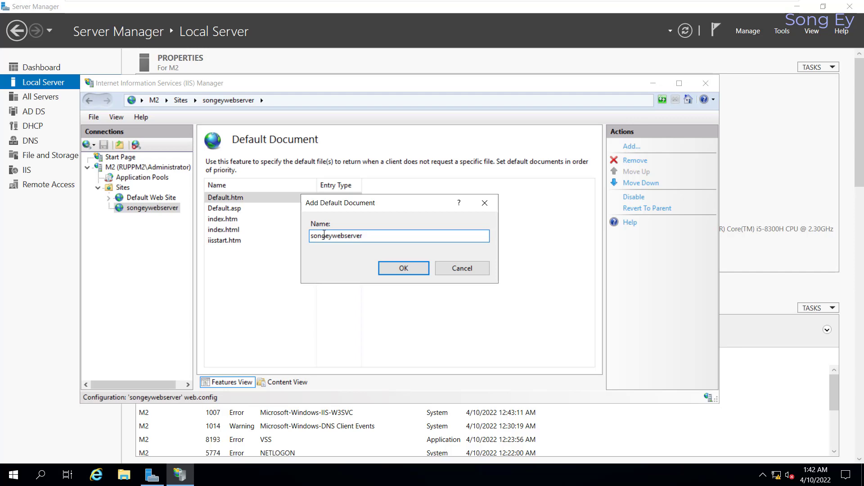
pyautogui.write('html')
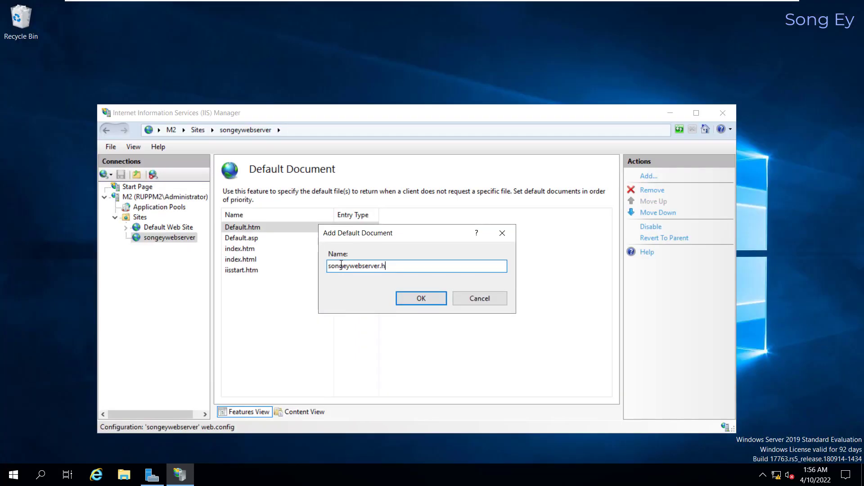
pyautogui.click(412, 301)
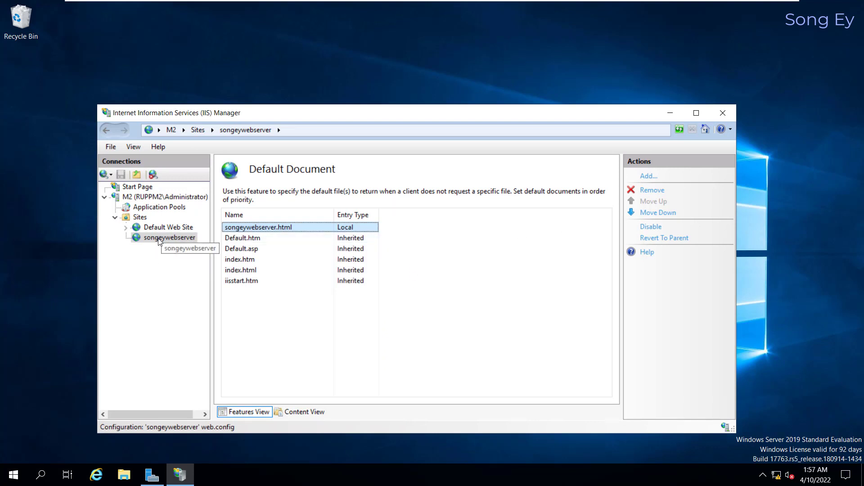
# Restart the songeywebserver website and refresh the Sites node
pyautogui.click(137, 236)
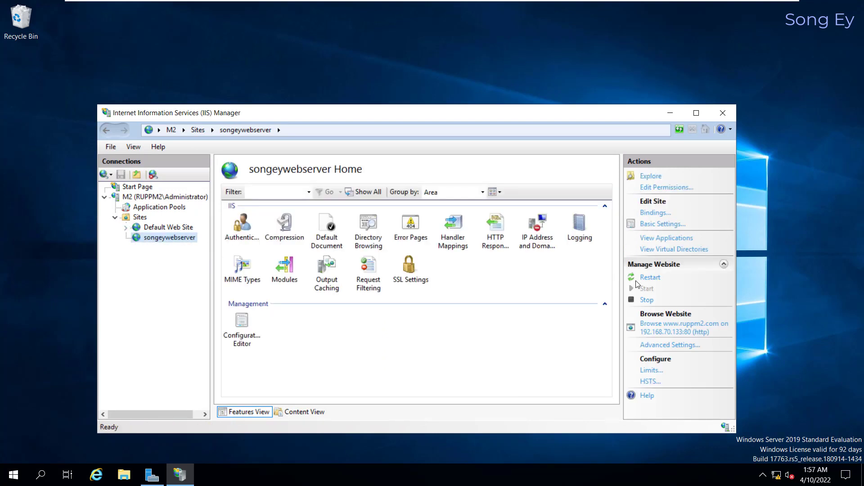
pyautogui.click(646, 279)
pyautogui.click(136, 218)
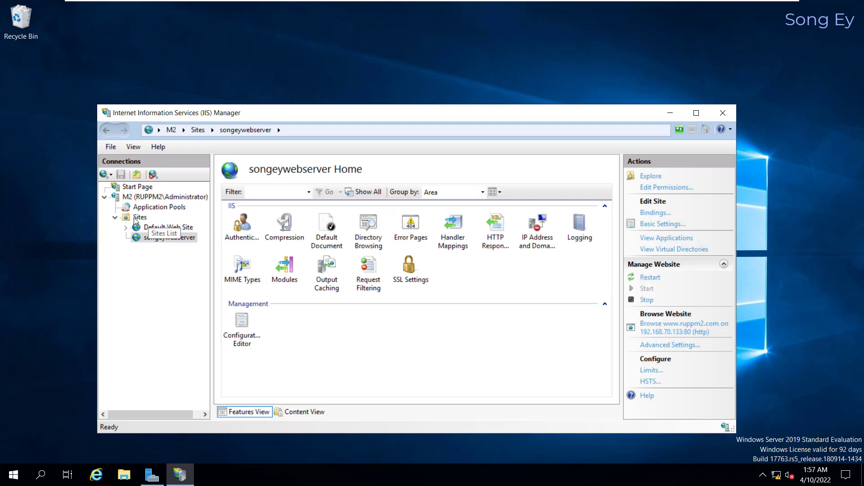
pyautogui.rightClick(135, 221)
pyautogui.click(170, 244)
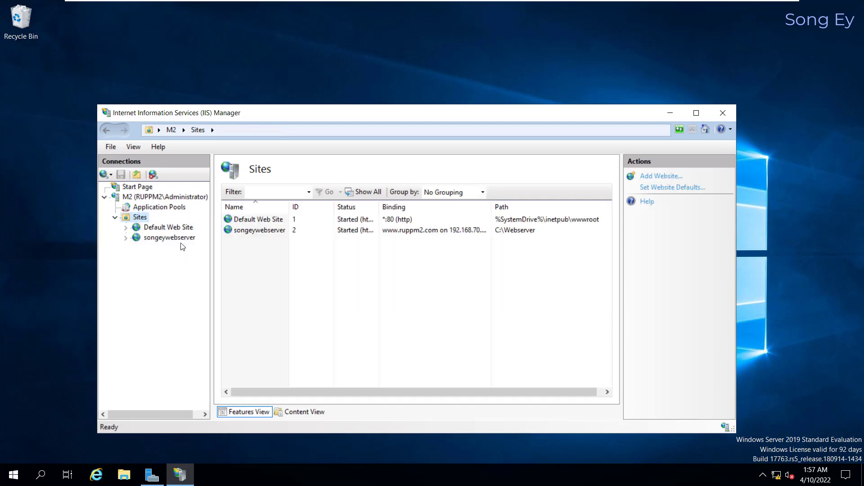
pyautogui.click(170, 243)
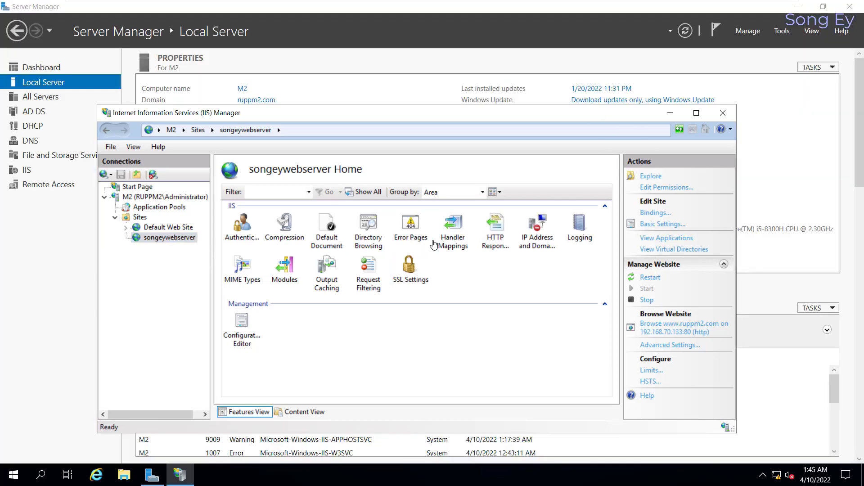
pyautogui.click(658, 334)
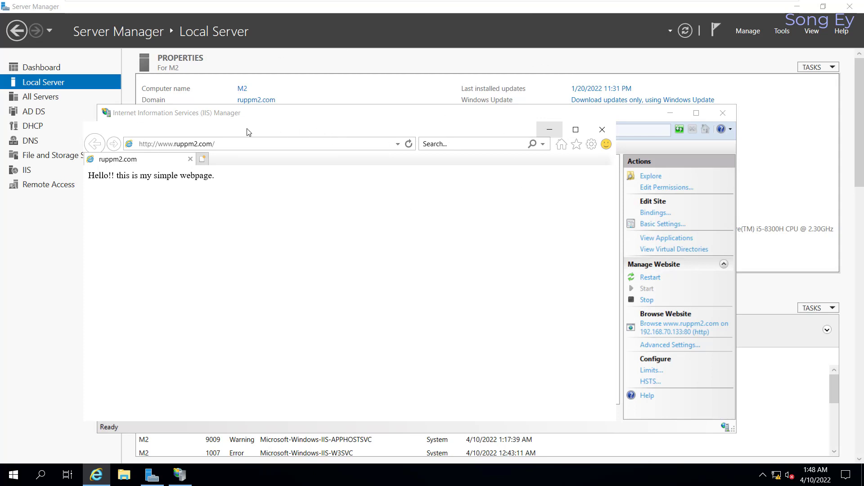
# Switch to the Windows 7- Client1 virtual machine, review the Local Area Connection's network details, and close the network windows
pyautogui.moveTo(478, 4)
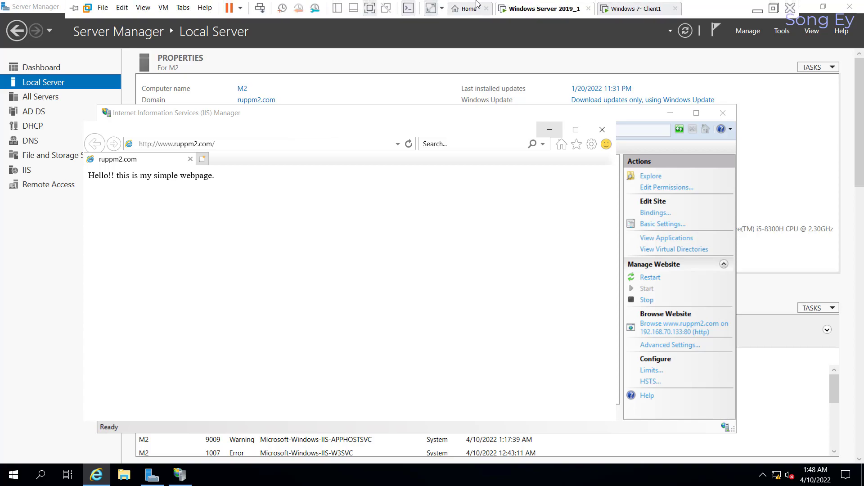
pyautogui.click(610, 7)
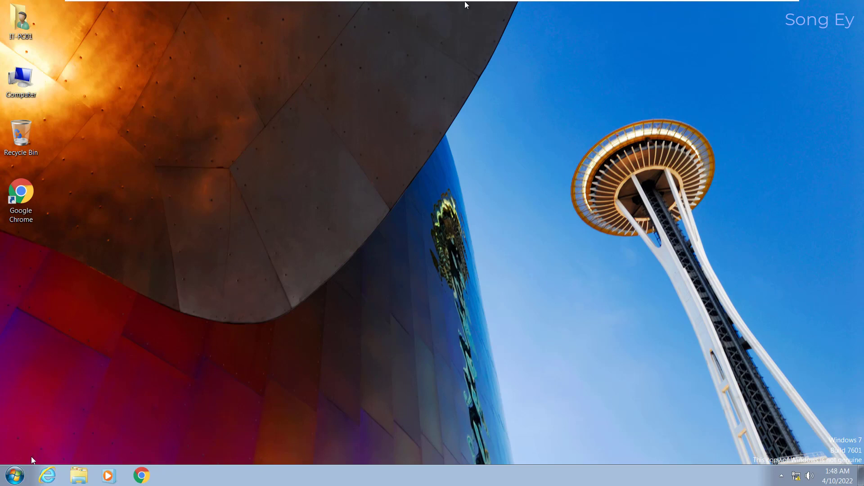
pyautogui.rightClick(797, 478)
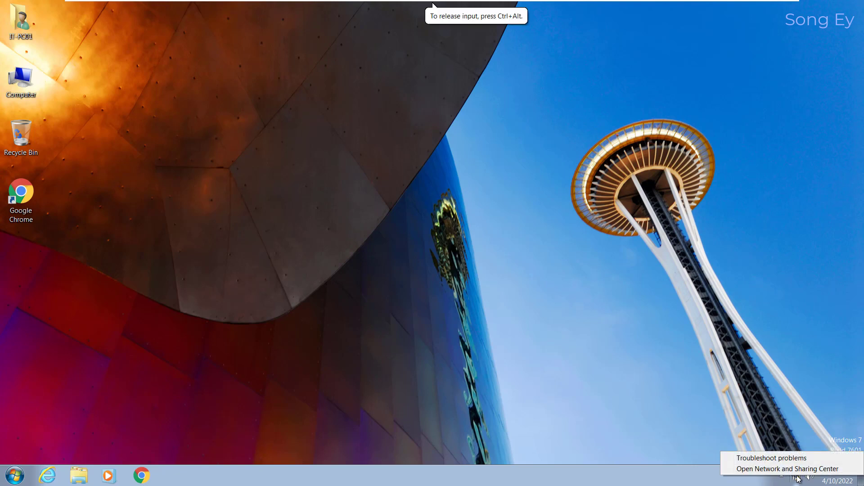
pyautogui.click(762, 470)
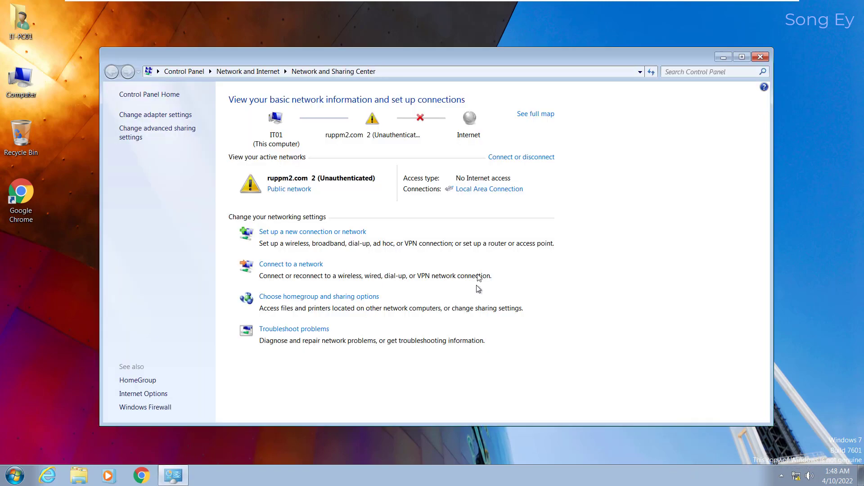
pyautogui.click(484, 194)
pyautogui.click(383, 233)
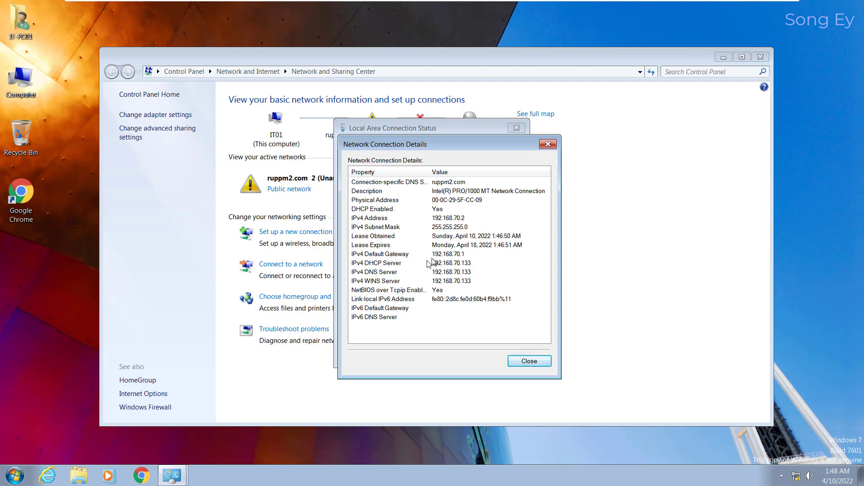
pyautogui.click(547, 144)
pyautogui.click(516, 128)
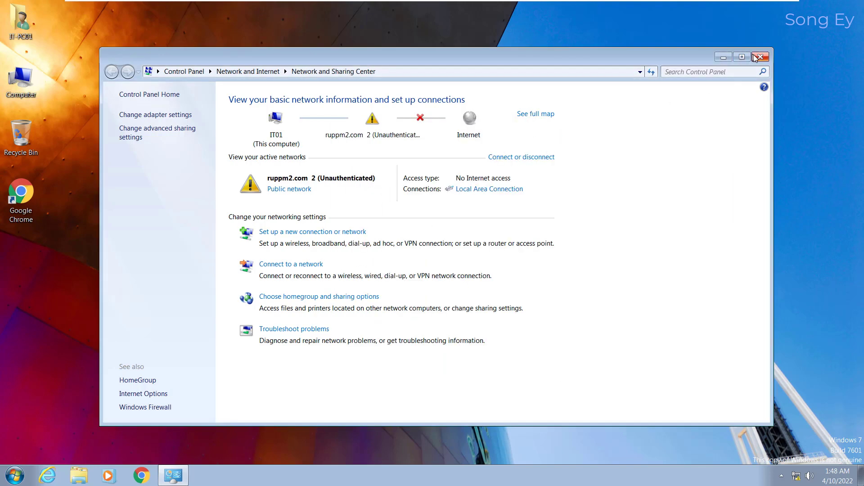
pyautogui.click(759, 57)
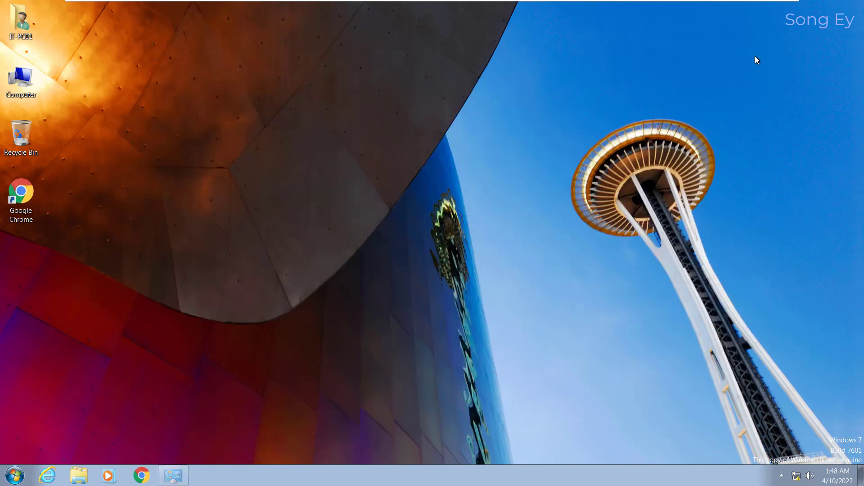
pyautogui.doubleClick(29, 196)
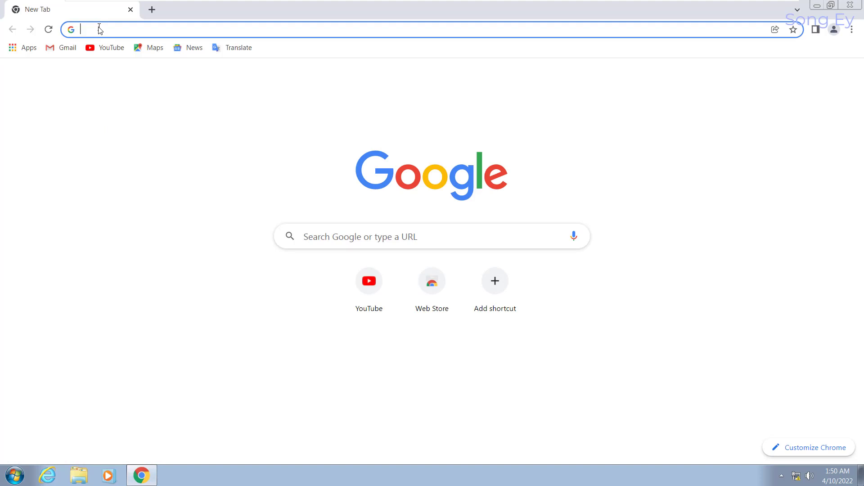
pyautogui.write('www.')
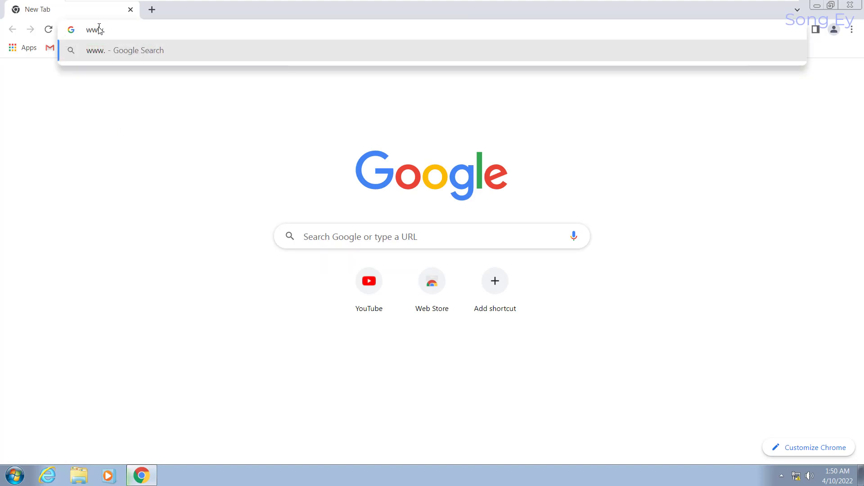
pyautogui.write('ruppm')
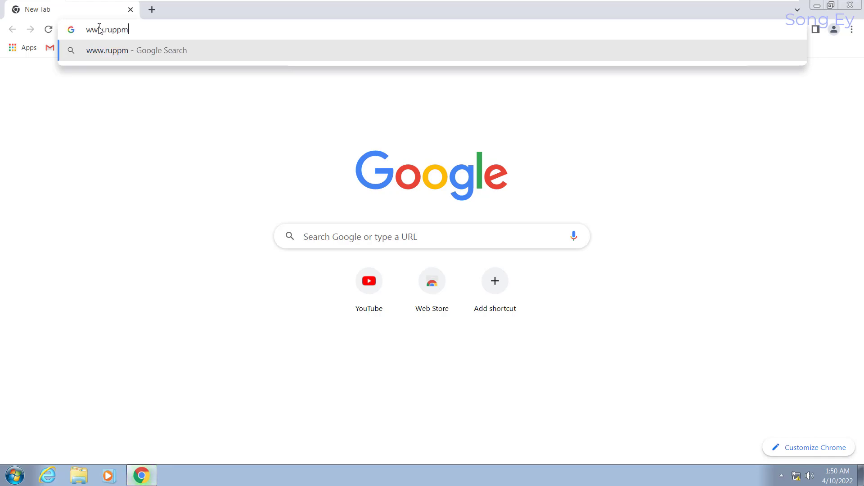
pyautogui.write('2.com')
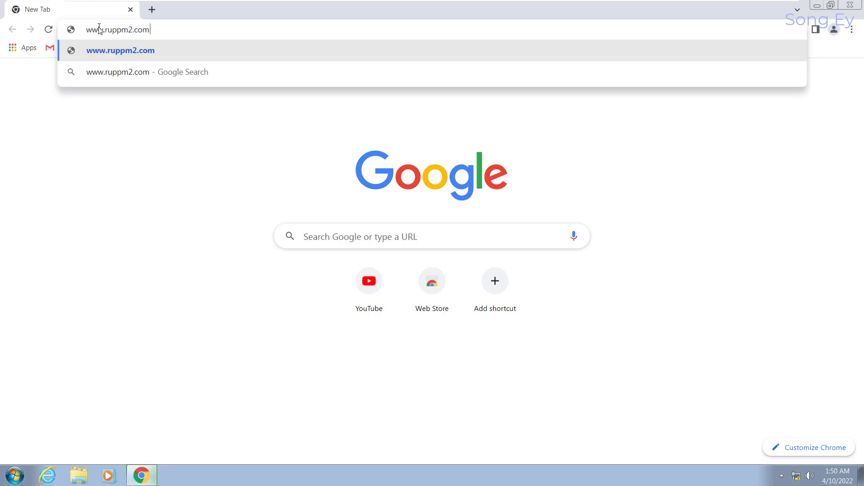
pyautogui.press('Return')
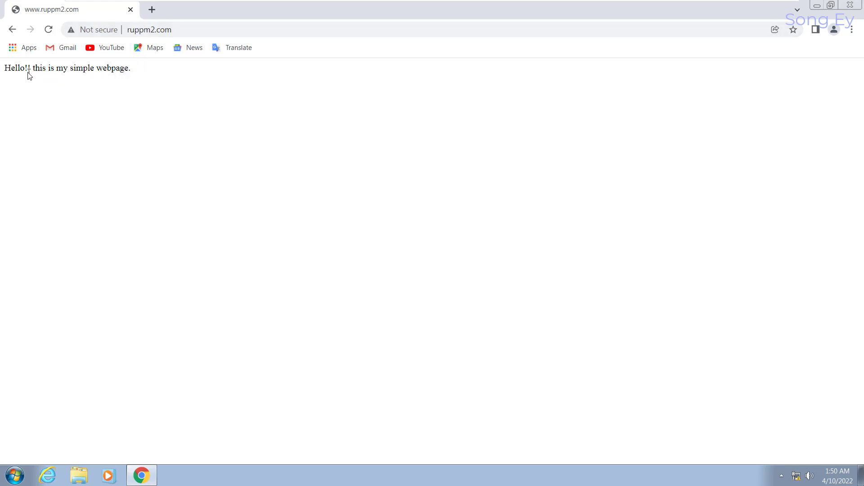
pyautogui.moveTo(6, 71); pyautogui.dragTo(133, 73)
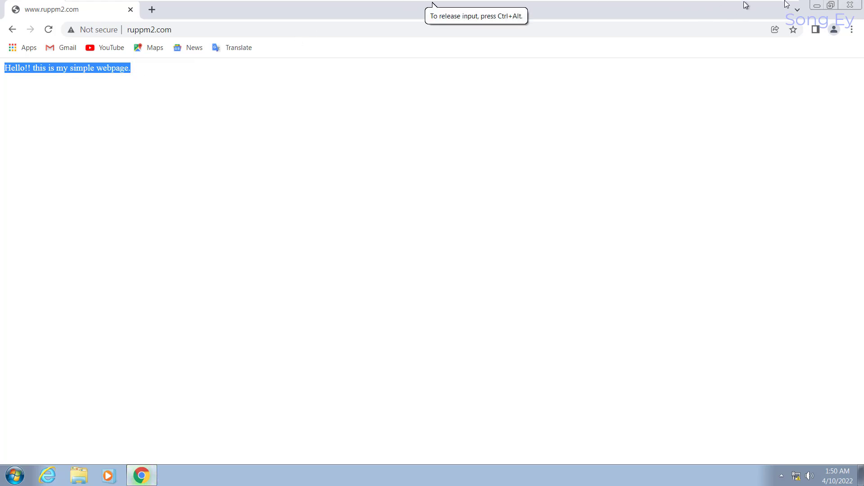
# Return to the Windows Server 2019_1 virtual machine and close the browser window in front of IIS Manager
pyautogui.moveTo(300, 4)
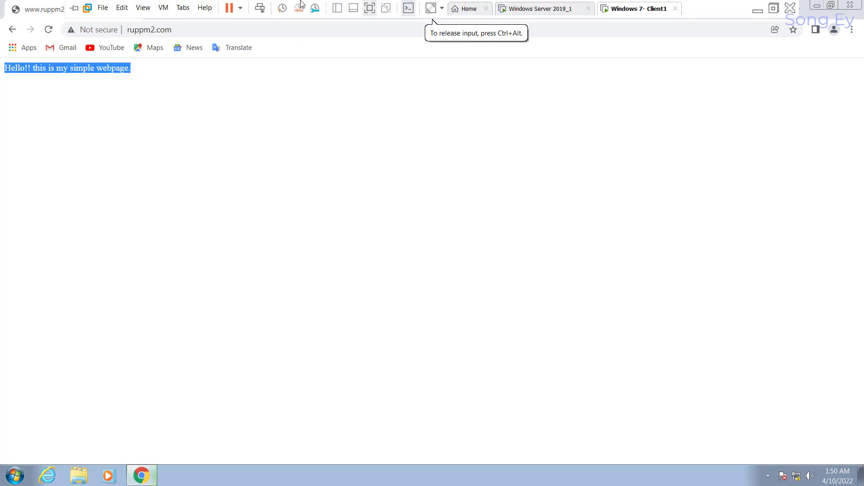
pyautogui.click(529, 9)
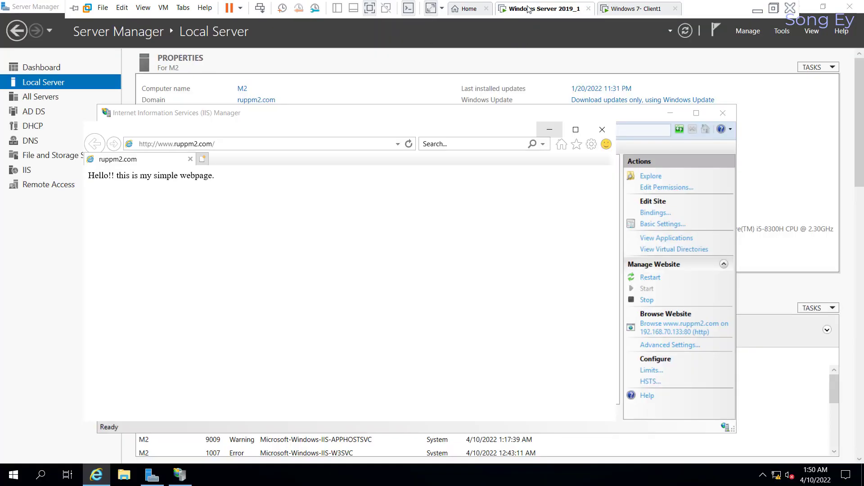
pyautogui.click(603, 131)
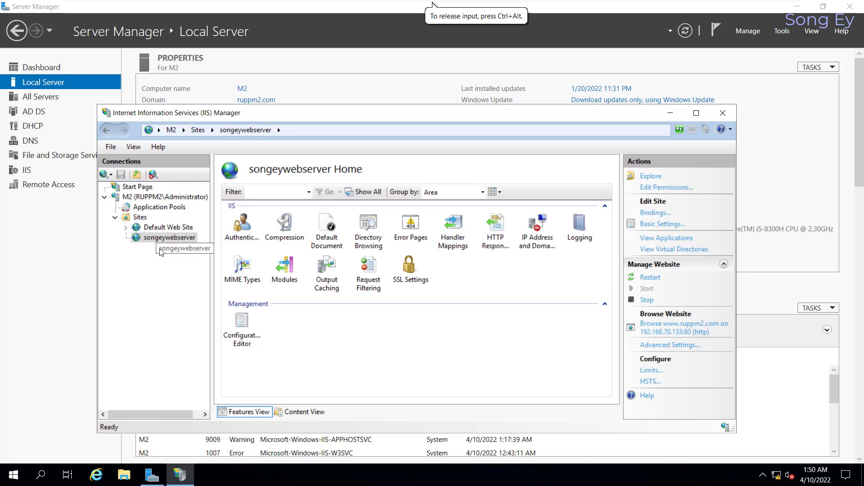
pyautogui.rightClick(138, 220)
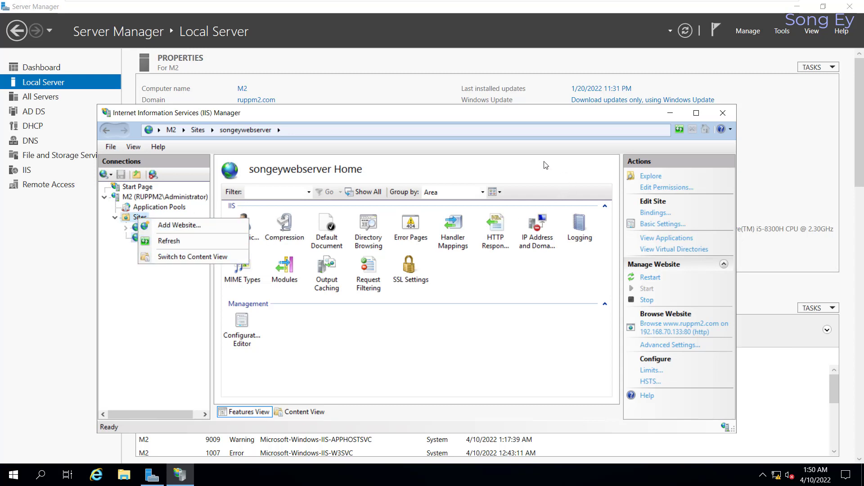
pyautogui.click(348, 120)
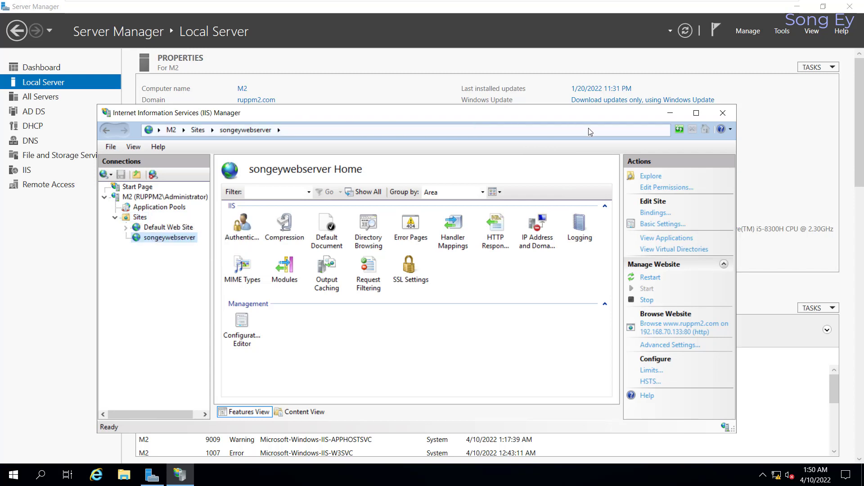